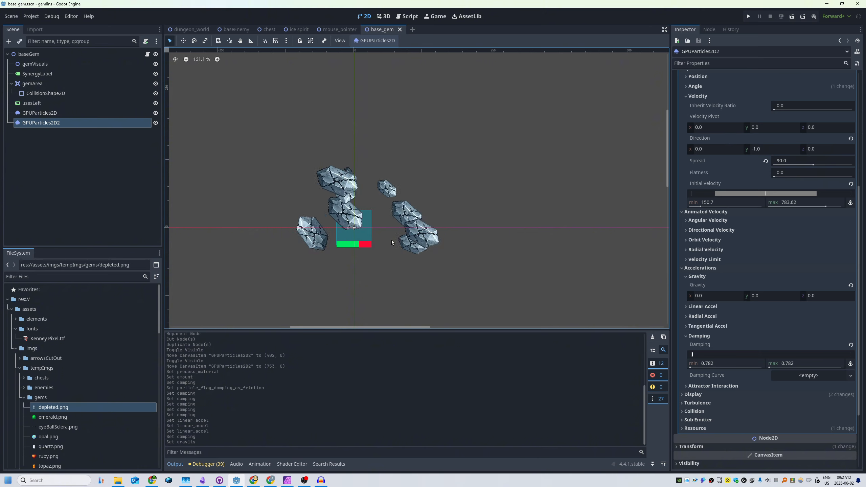
Add a GPUParticles2D node as a child of baseGem
scroll(404, 238, "down", 3)
left_click(463, 239)
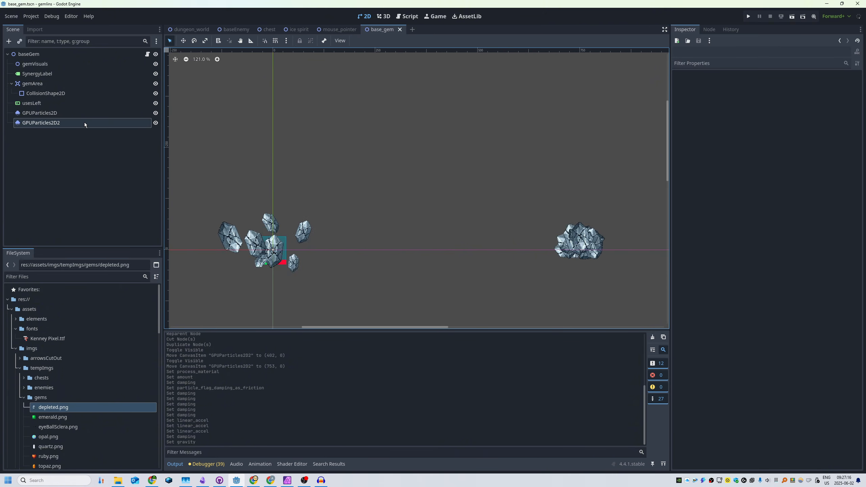
left_click(38, 57)
key("ctrl+a")
type("gpu")
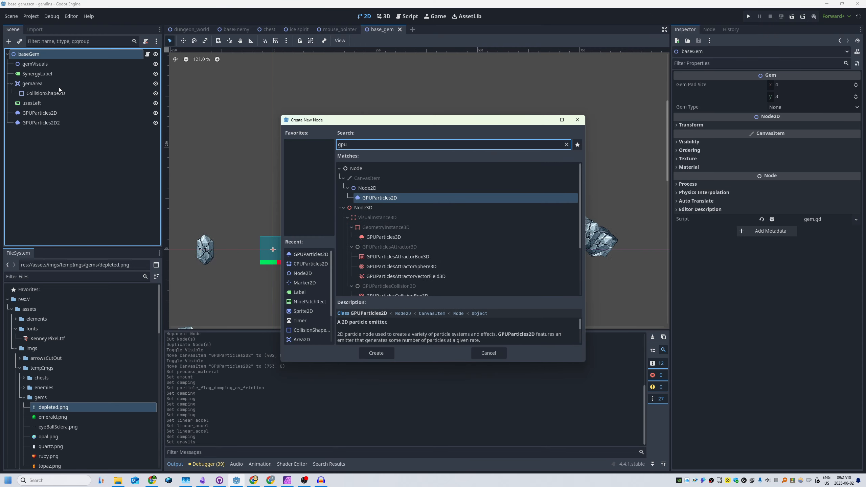
key("Return")
Move the new particle emitter away from the gem to about (349, -279), and widen the Inspector
left_click_drag(242, 262, 440, 134)
left_click(110, 132)
key("w")
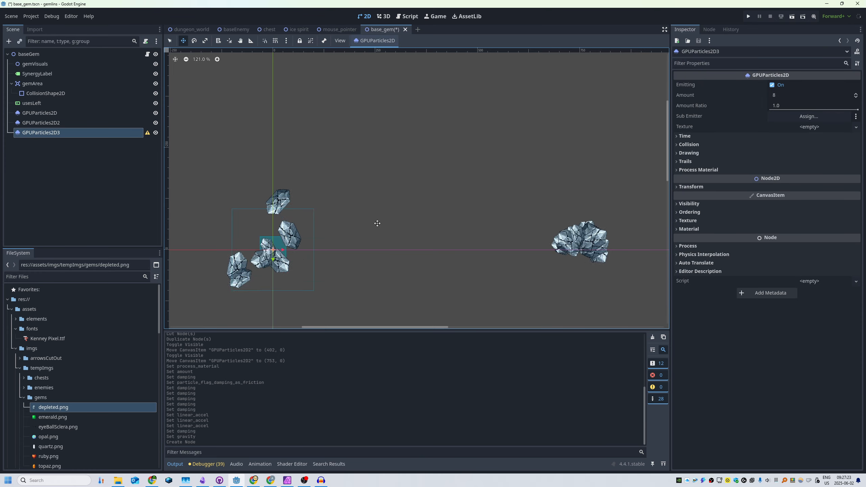
left_click_drag(378, 224, 520, 110)
key("q")
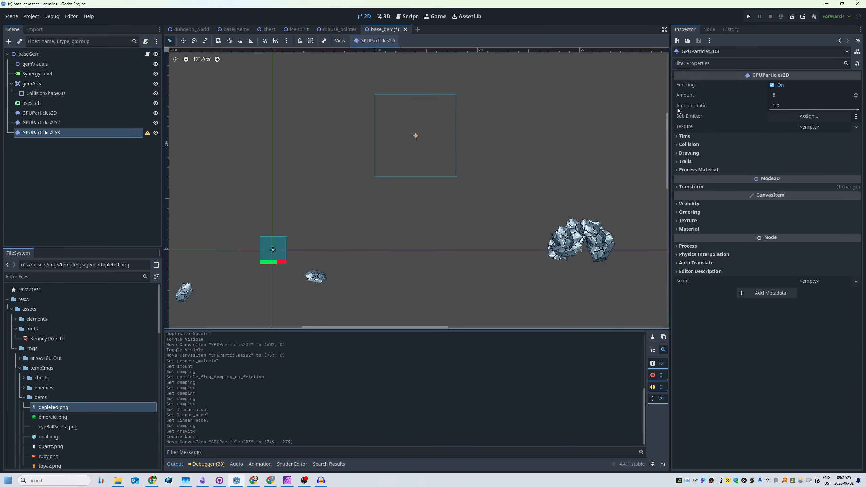
left_click_drag(672, 103, 627, 104)
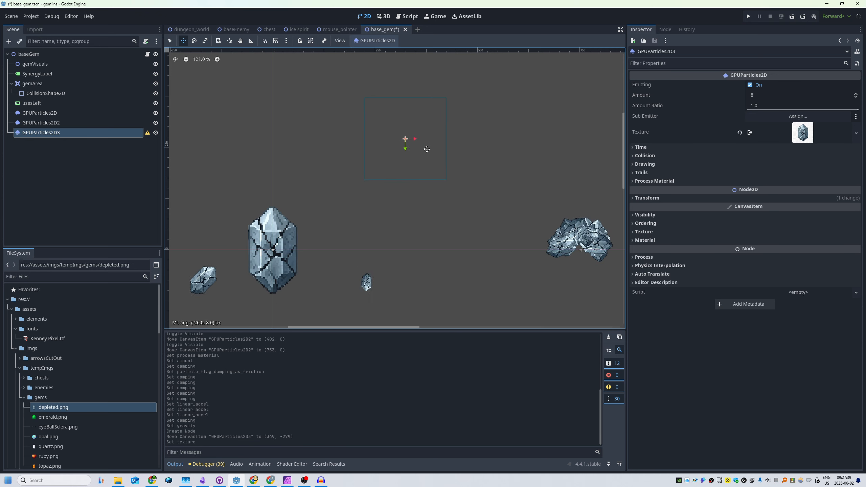
Try repositioning the GPUParticles2D3 emitter at about (395, -275), undoing the accidental move of SynergyLabel
left_click_drag(426, 150, 435, 151)
key("q")
left_click_drag(248, 233, 259, 230)
key("ctrl+z")
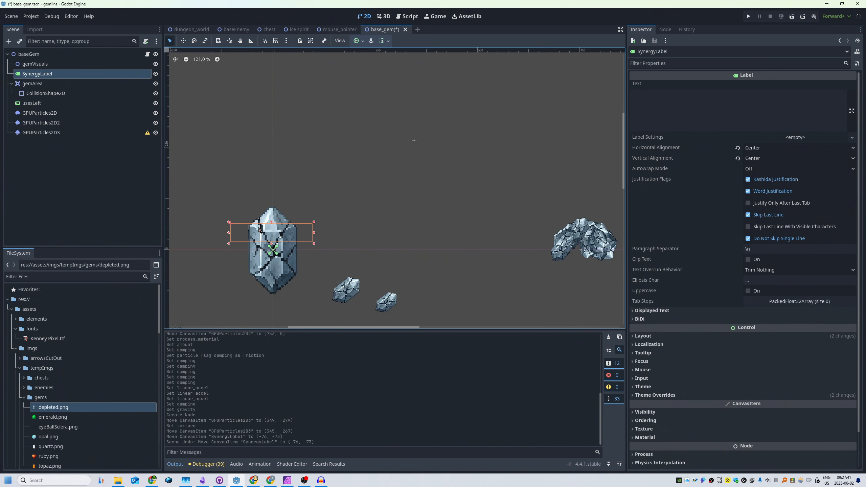
left_click(73, 133)
left_click_drag(288, 269, 305, 263)
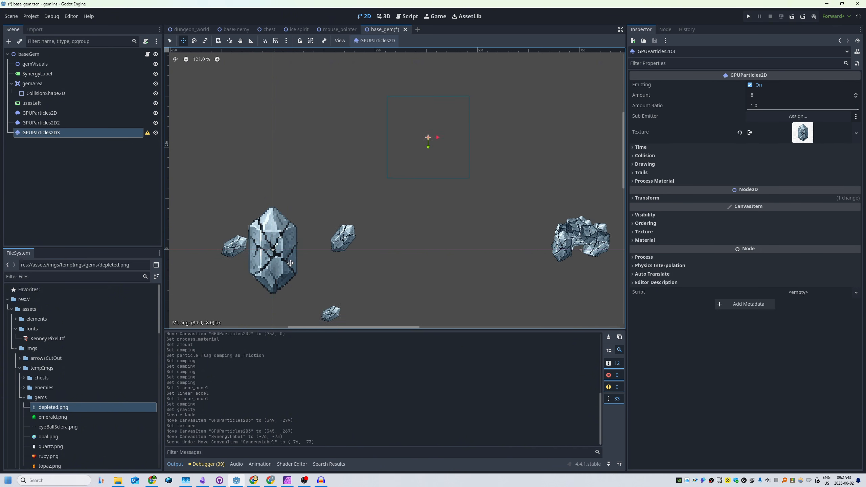
key("q")
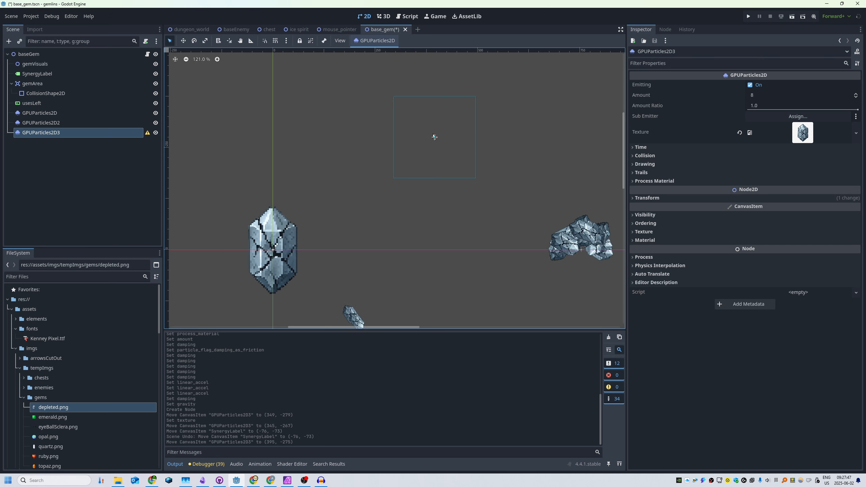
left_click_drag(433, 134, 445, 166)
key("w")
Assign a new ParticleProcessMaterial to GPUParticles2D3 and move the emitter to about (369, -303)
left_click(689, 182)
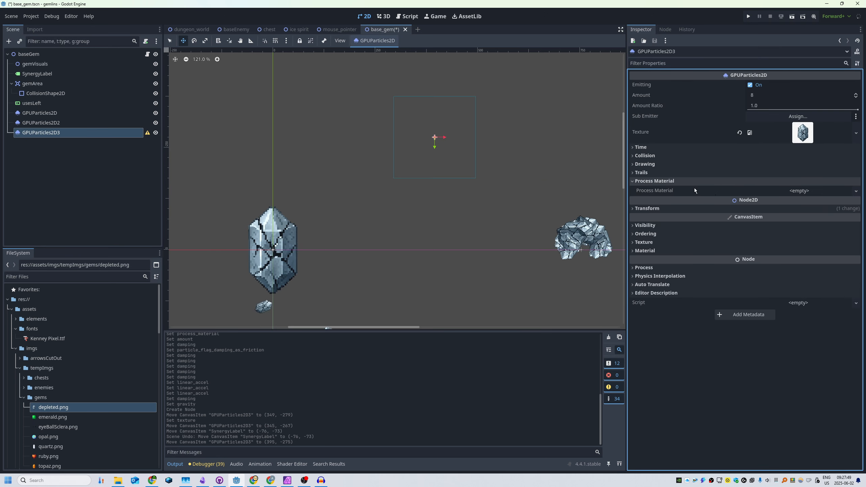
left_click(768, 191)
left_click(796, 200)
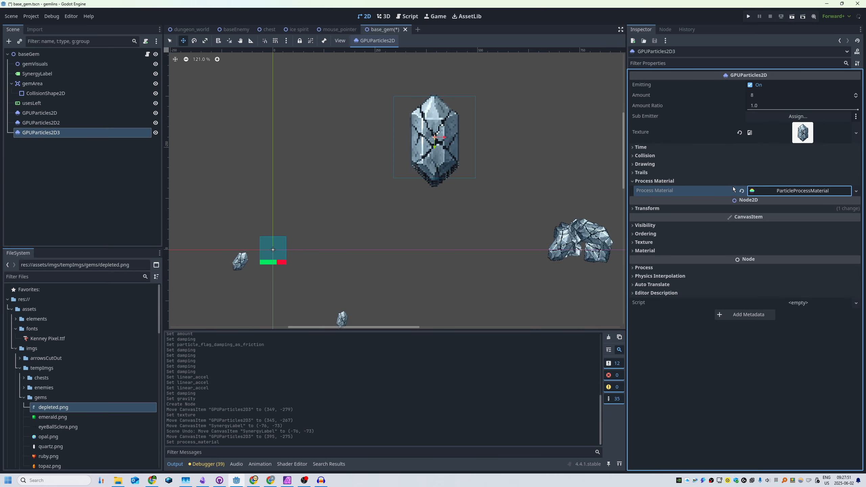
left_click_drag(446, 160, 439, 151)
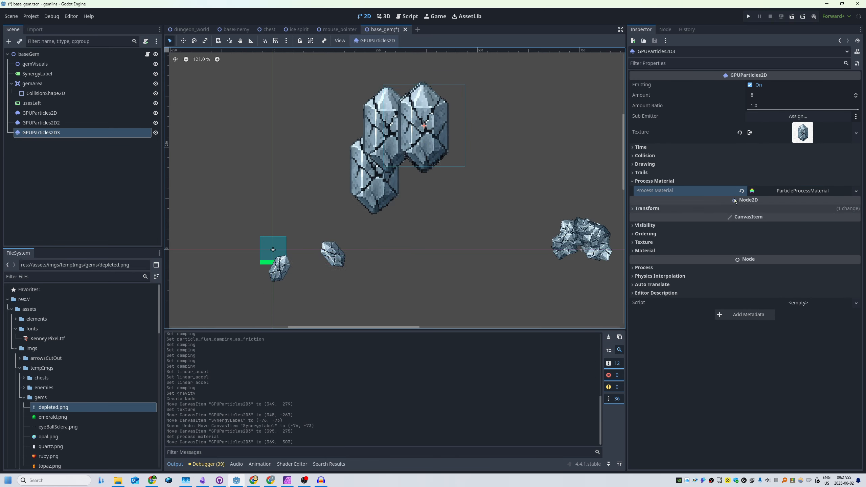
Set the process material's minimum and maximum display scale to 0.24
left_click(802, 191)
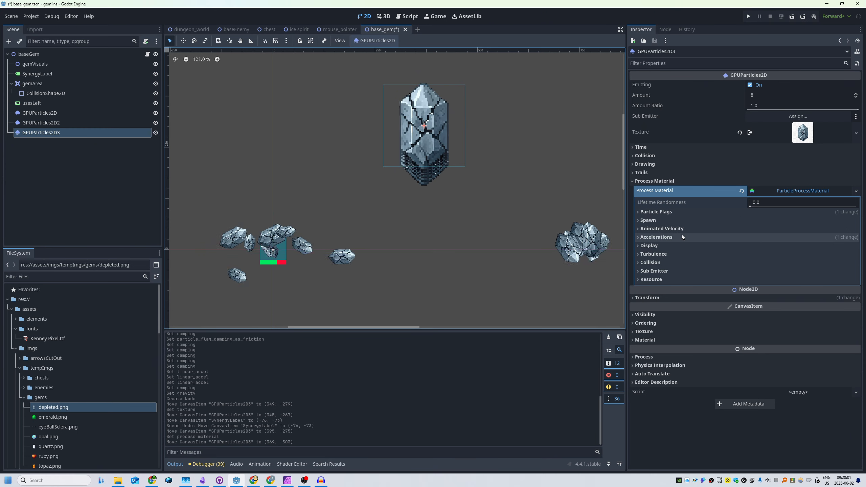
middle_click_drag(548, 191, 526, 203)
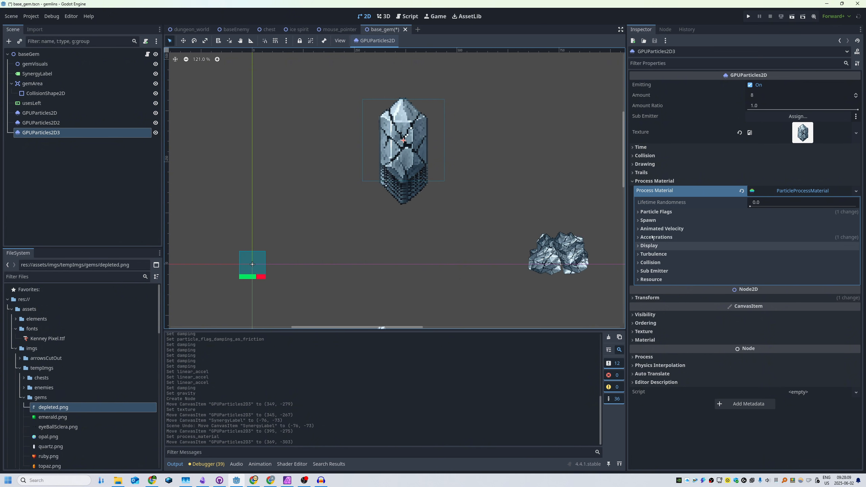
left_click(653, 247)
left_click(658, 255)
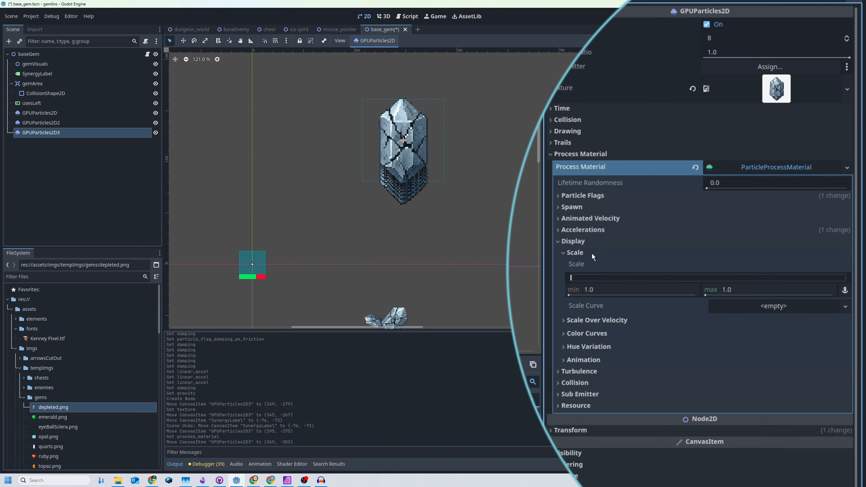
left_click_drag(650, 290, 627, 290)
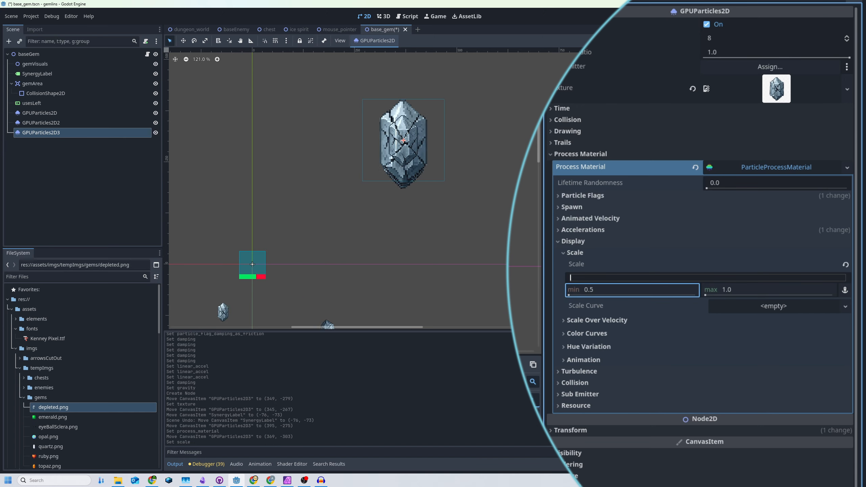
left_click_drag(736, 289, 718, 289)
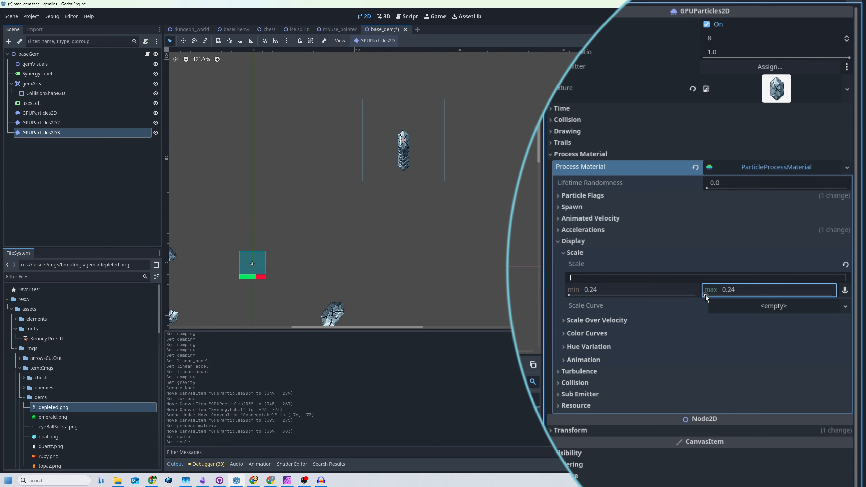
Add a scale curve that stays at full scale until about (0.73, 1.00) and falls to zero at (1.00, 0.00)
left_click(749, 306)
left_click(784, 318)
left_click(797, 369)
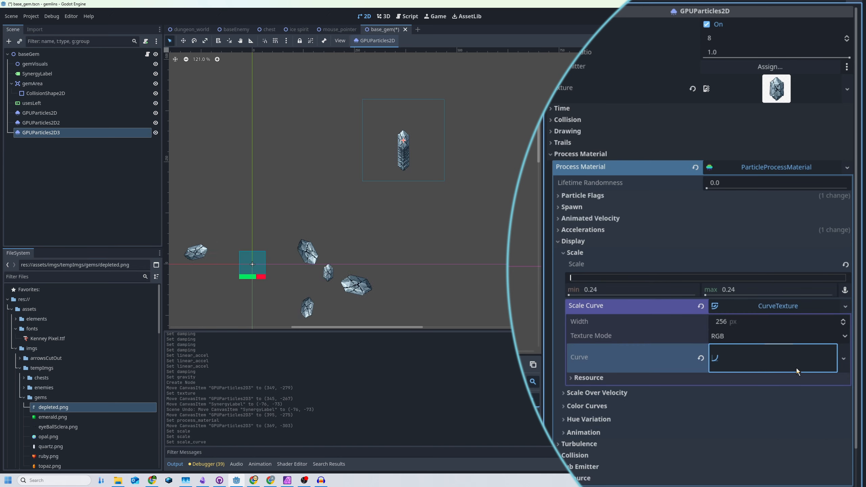
left_click_drag(837, 363, 837, 470)
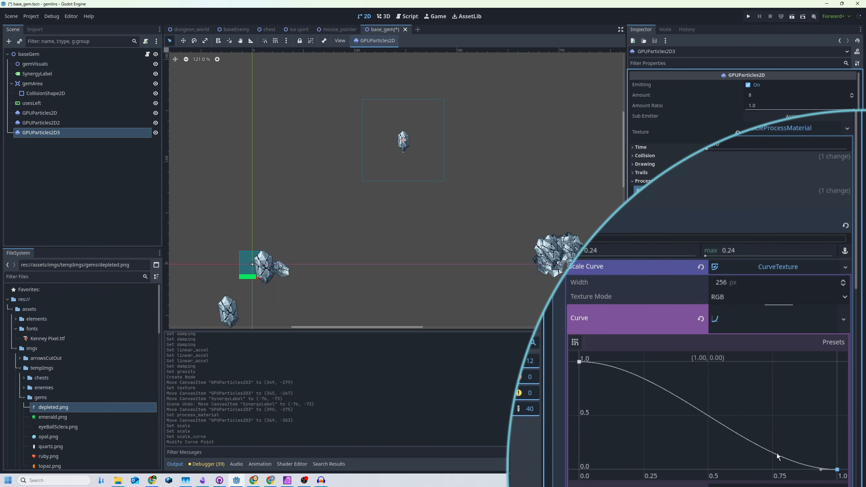
left_click_drag(777, 452, 766, 349)
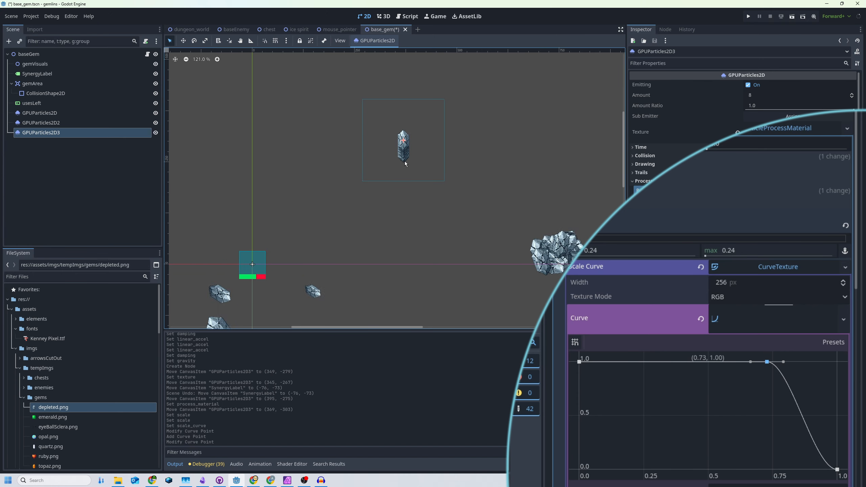
Move the particle emitter to about (387, -263) and collapse the process material's Scale settings
scroll(404, 157, "up", 6)
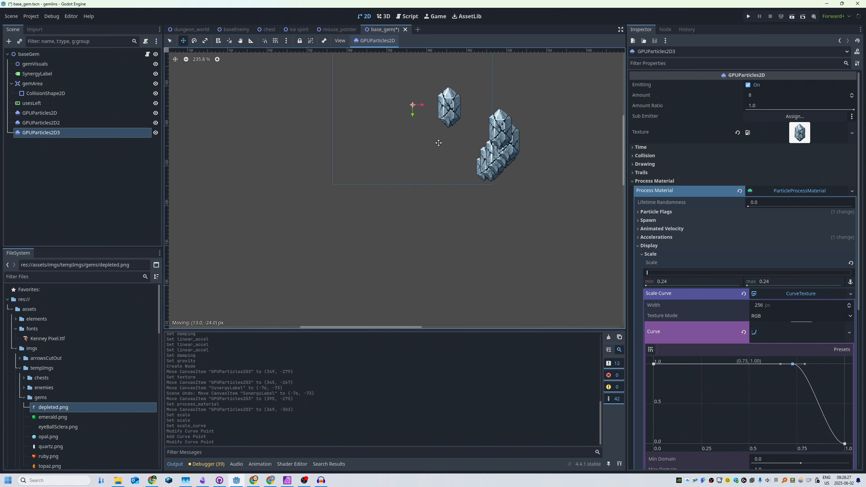
left_click_drag(439, 143, 444, 188)
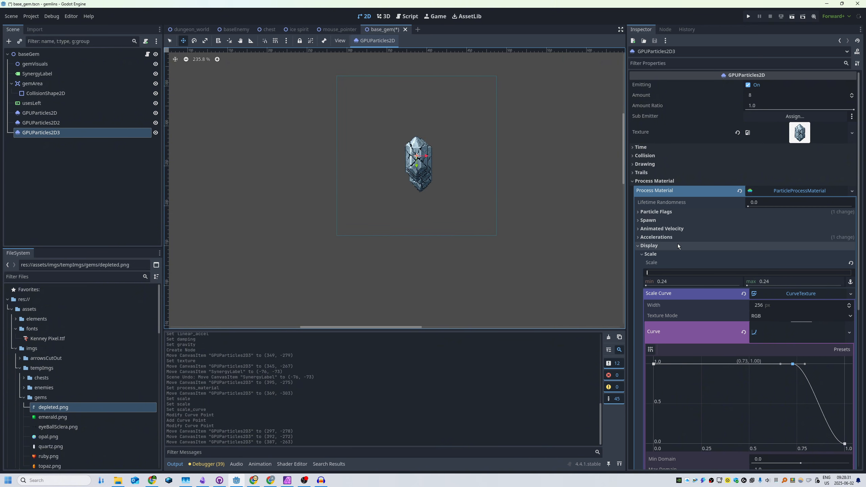
left_click(663, 253)
scroll(477, 273, "down", 6)
middle_click_drag(247, 322, 304, 288)
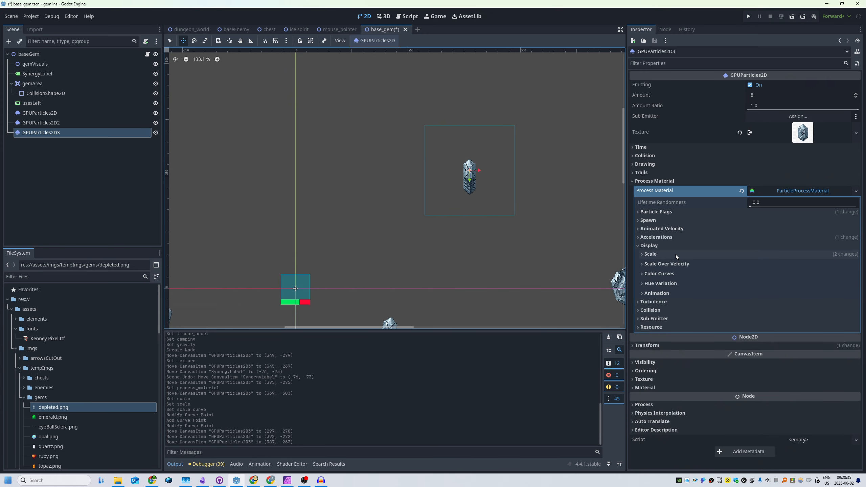
Set the process material's y gravity to 500 and collapse the Accelerations settings
left_click(673, 236)
left_click(690, 247)
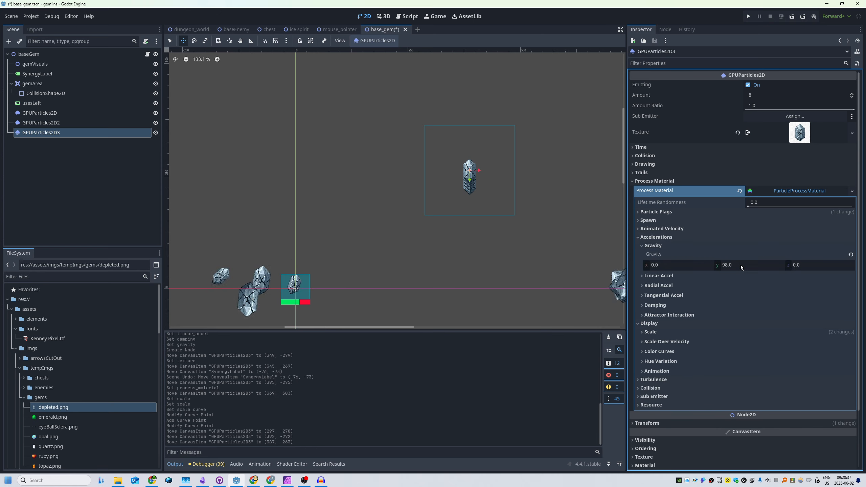
left_click(740, 265)
type("500")
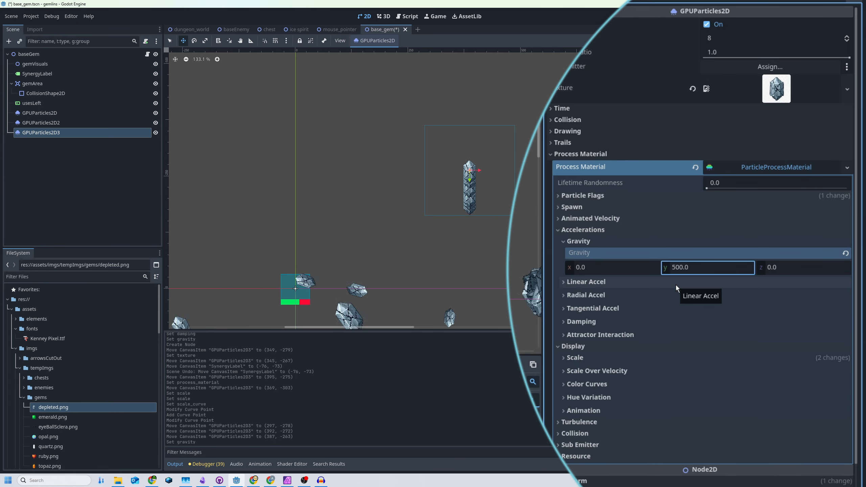
key("Return")
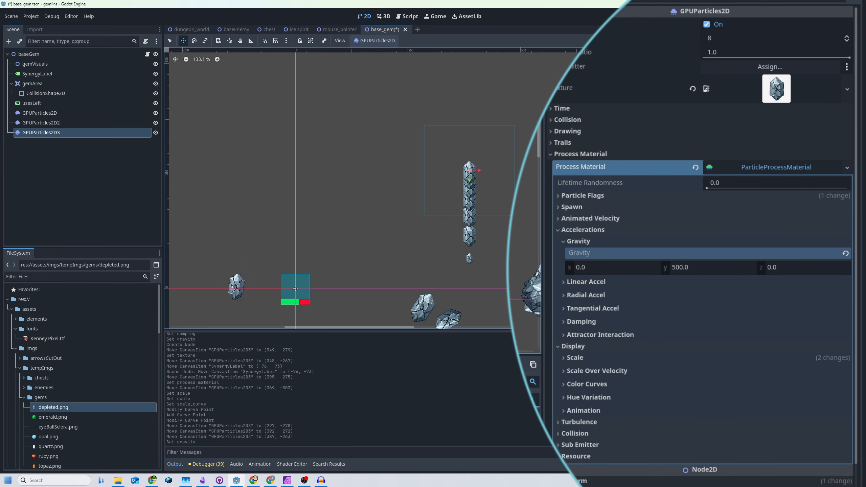
left_click_drag(442, 175, 477, 152)
left_click(662, 238)
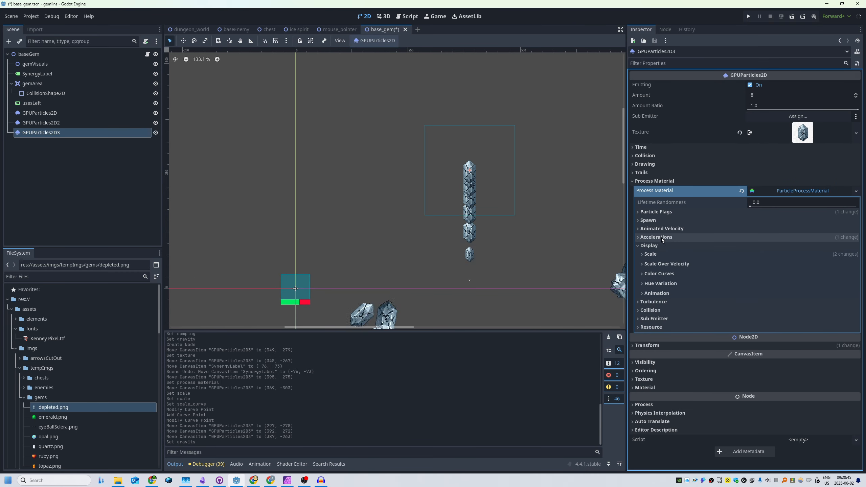
Set the spawn velocity direction to x 0 and y 1, undoing the accidental further change to the direction
left_click(657, 229)
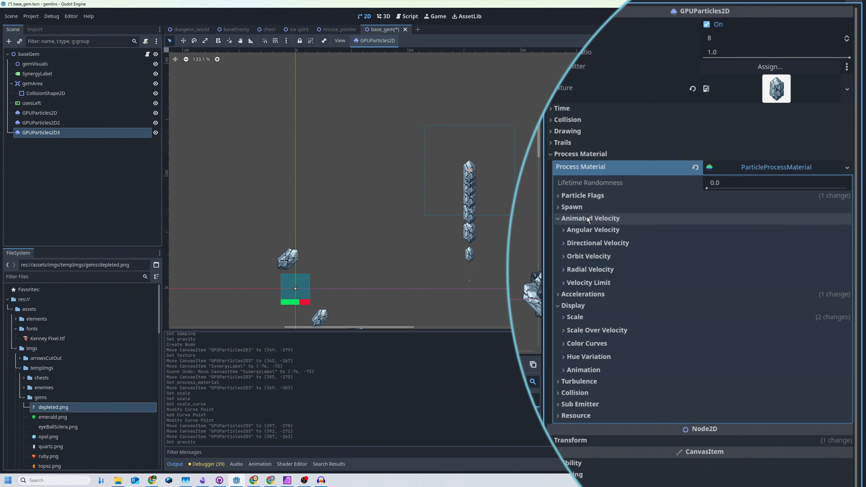
left_click(592, 219)
left_click(580, 207)
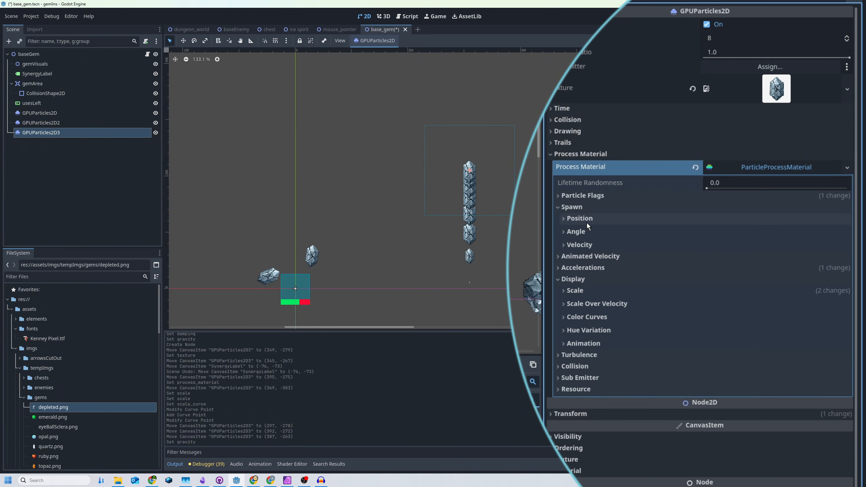
left_click(591, 231)
left_click(591, 232)
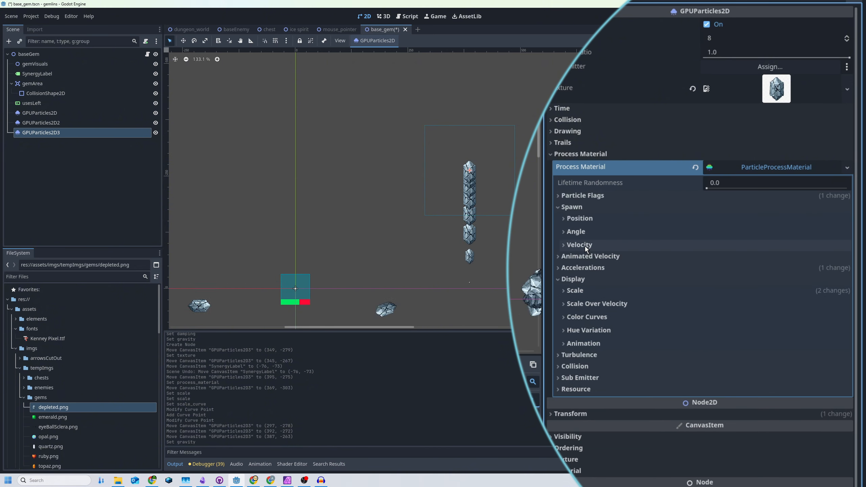
left_click(584, 244)
left_click(644, 318)
type("0")
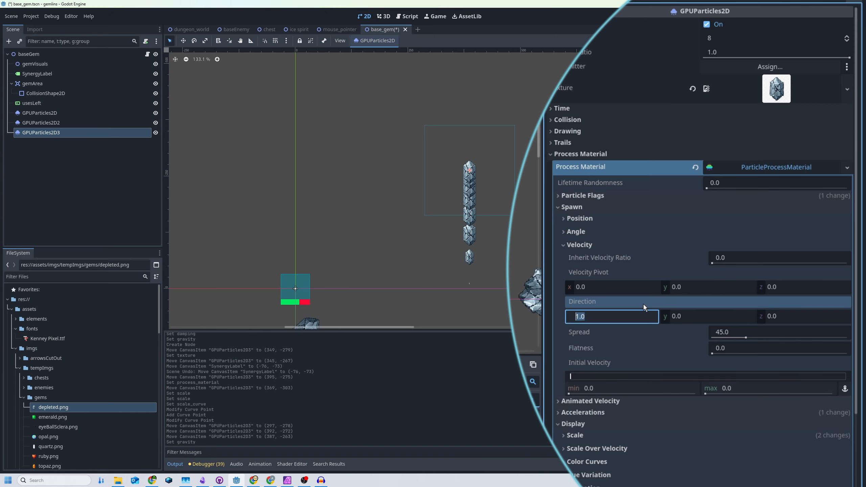
key("Tab")
type("1")
key("Return")
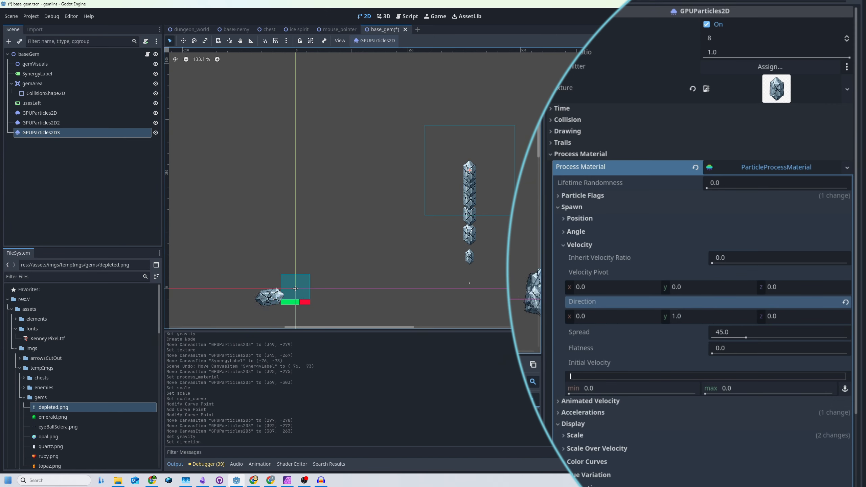
left_click_drag(683, 320, 714, 320)
key("ctrl+z")
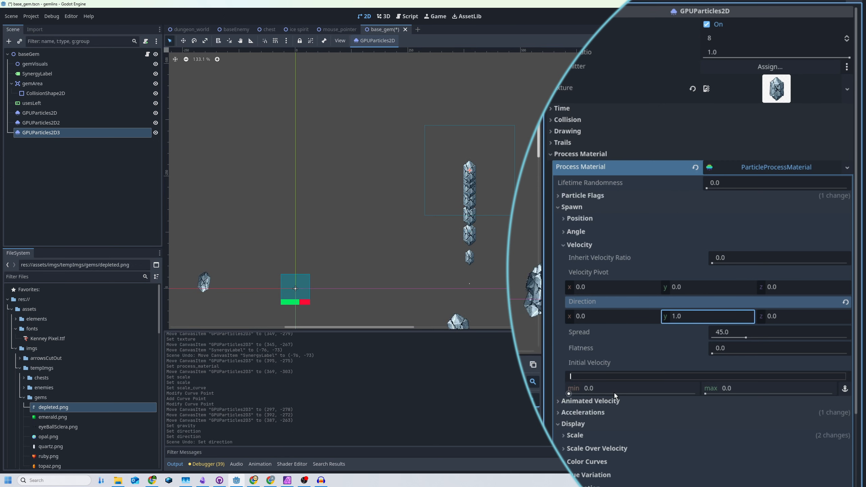
Raise the initial velocity to about 487 for minimum and maximum, and set the direction's y value to -1
left_click_drag(615, 389, 821, 389)
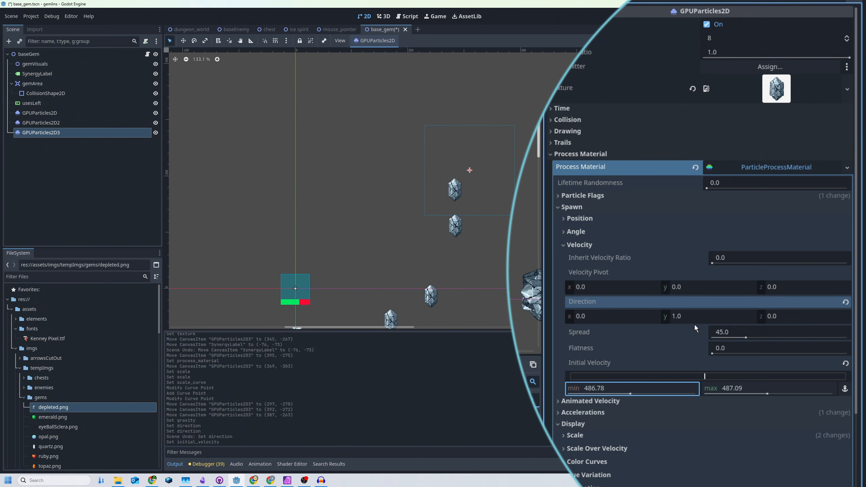
left_click(704, 314)
type("-1")
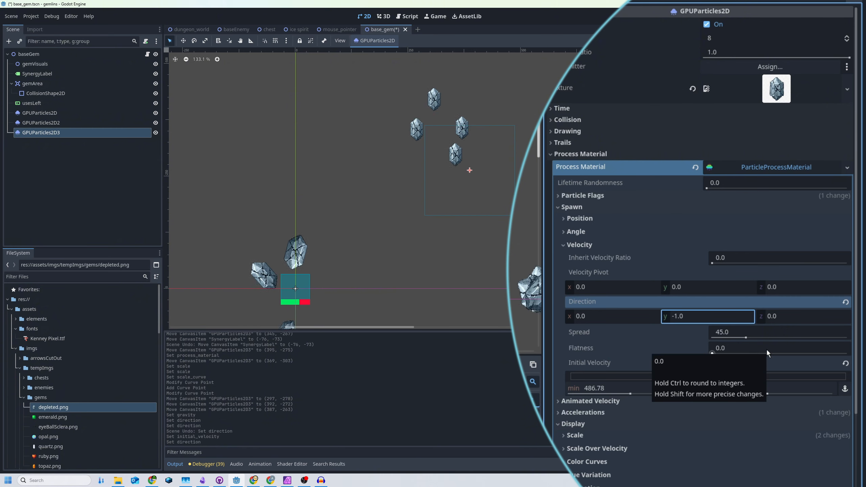
key("Return")
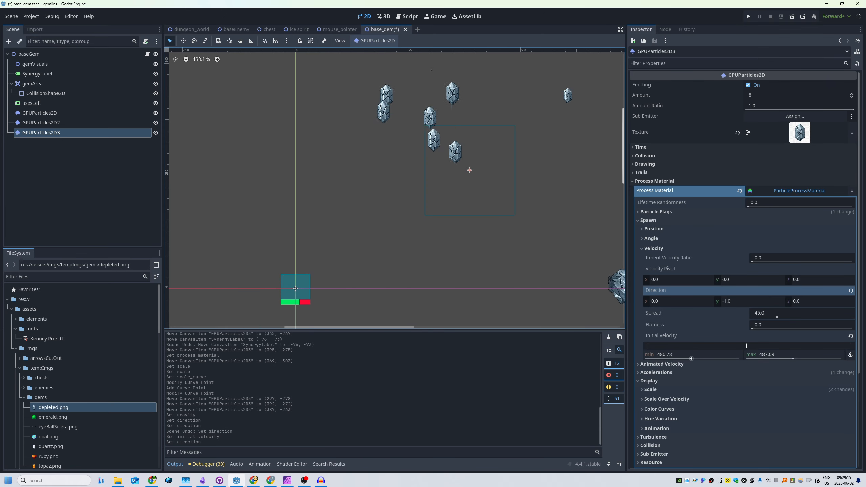
Set the initial velocity range to about 106–283 and the process material's y gravity to 2000
left_click_drag(726, 353, 687, 348)
scroll(402, 256, "down", 3)
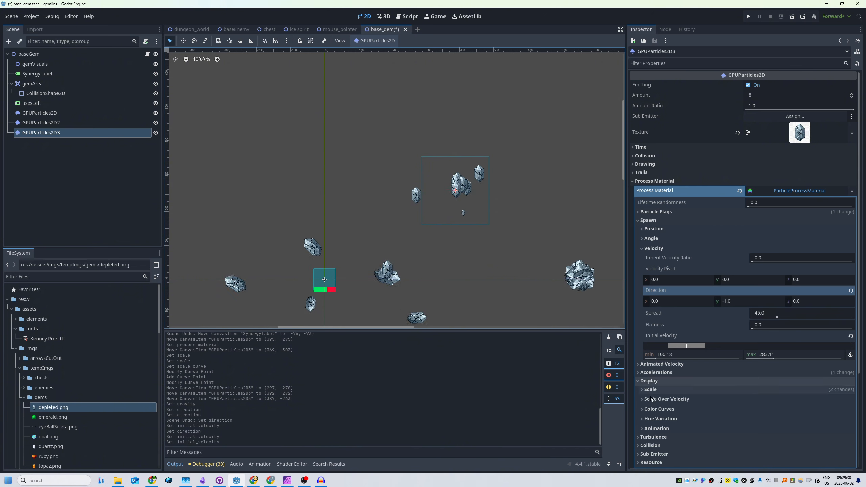
scroll(661, 351, "down", 2)
left_click(657, 322)
left_click(750, 351)
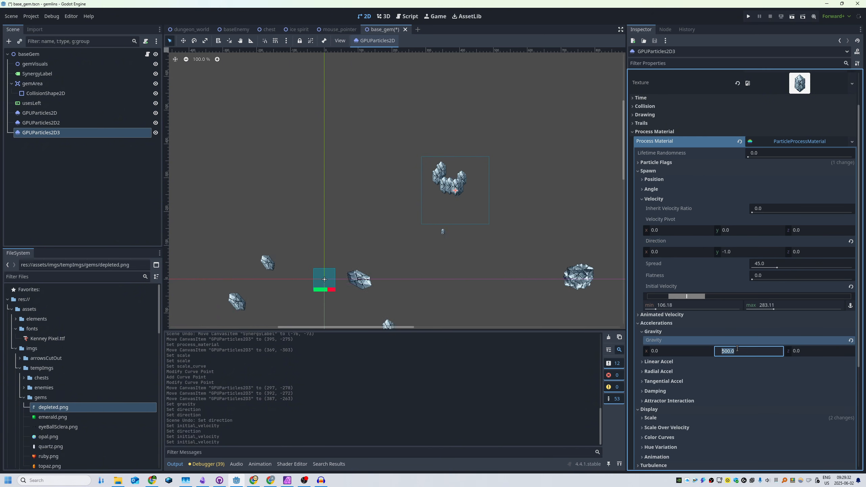
type("2000")
key("Return")
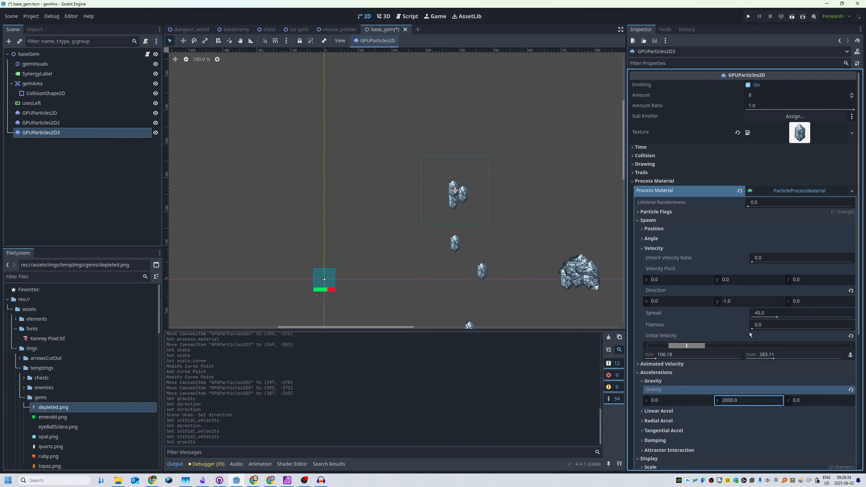
Shift the initial velocity range to about 527–704 and set the emitter's explosiveness to 1.0
left_click_drag(691, 346, 766, 349)
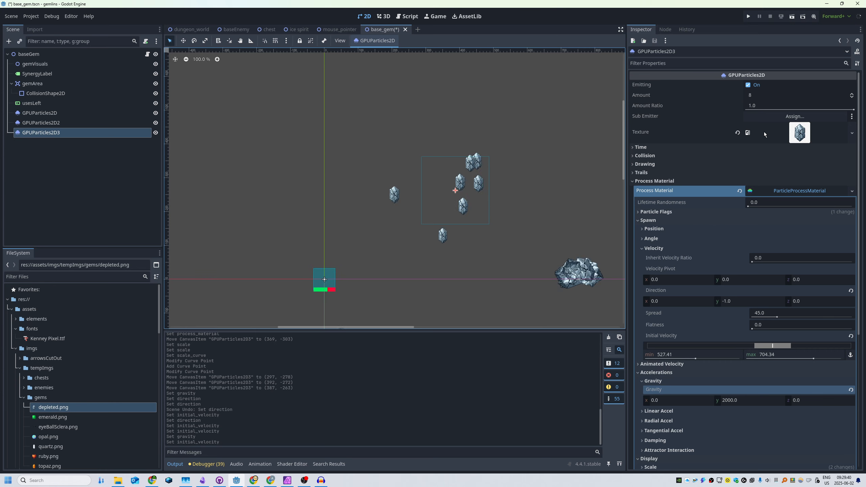
left_click(641, 147)
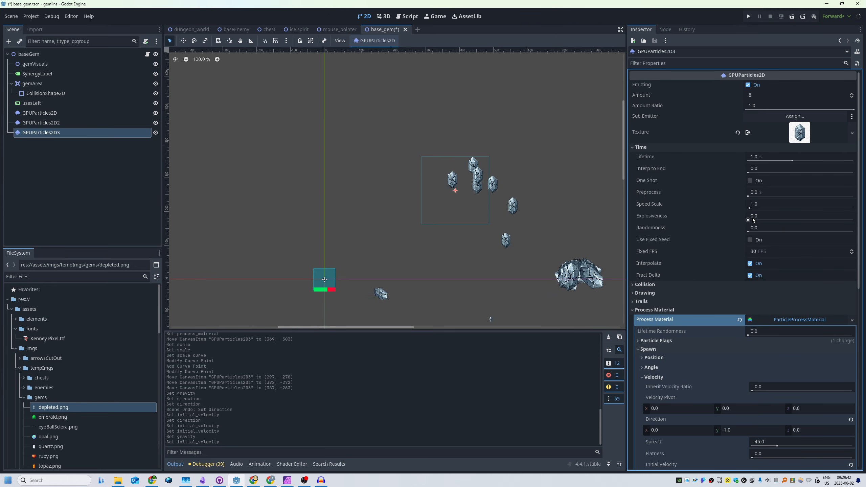
left_click_drag(770, 216, 811, 216)
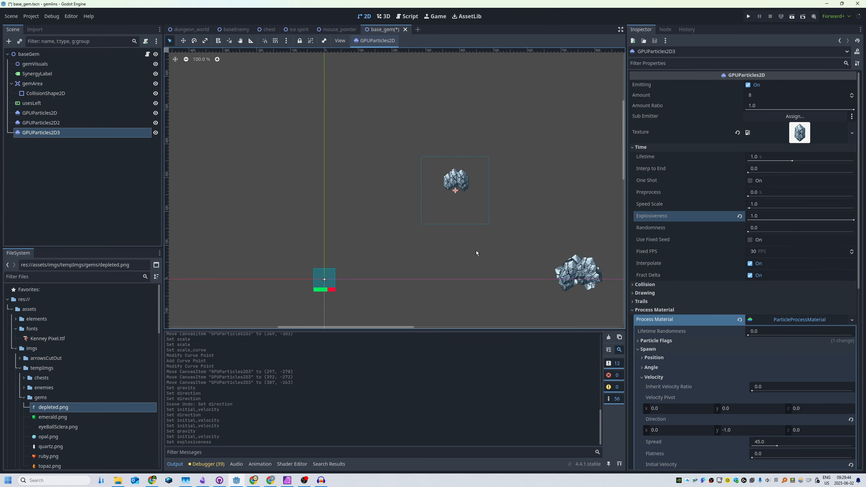
left_click_drag(520, 133, 333, 275)
left_click_drag(249, 253, 389, 304)
left_click_drag(502, 151, 436, 236)
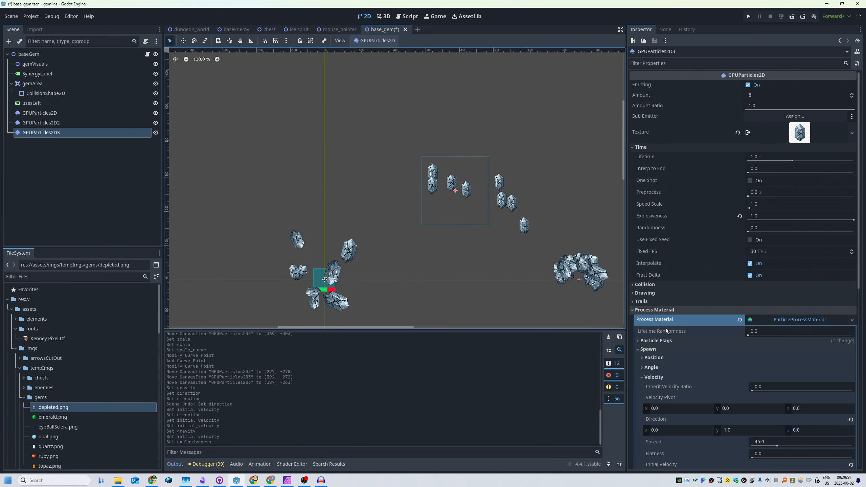
Collapse the Spawn settings and enable Align Y in the process material's particle flags
left_click(664, 350)
left_click(664, 342)
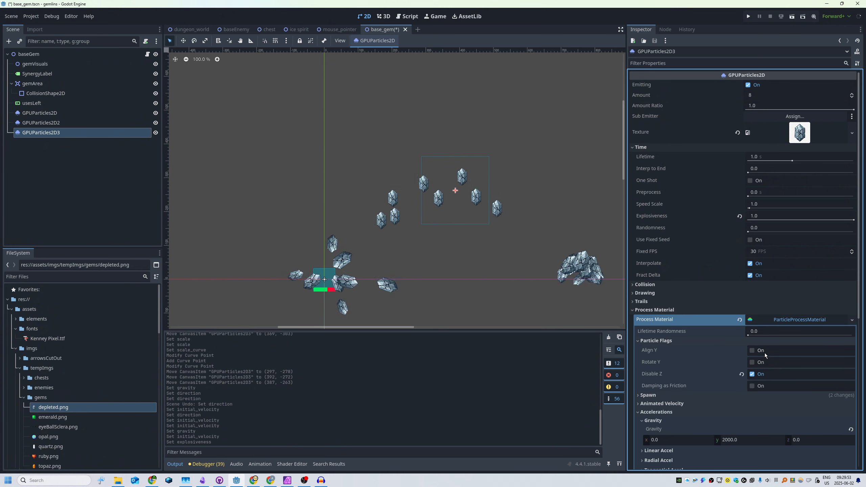
left_click(752, 351)
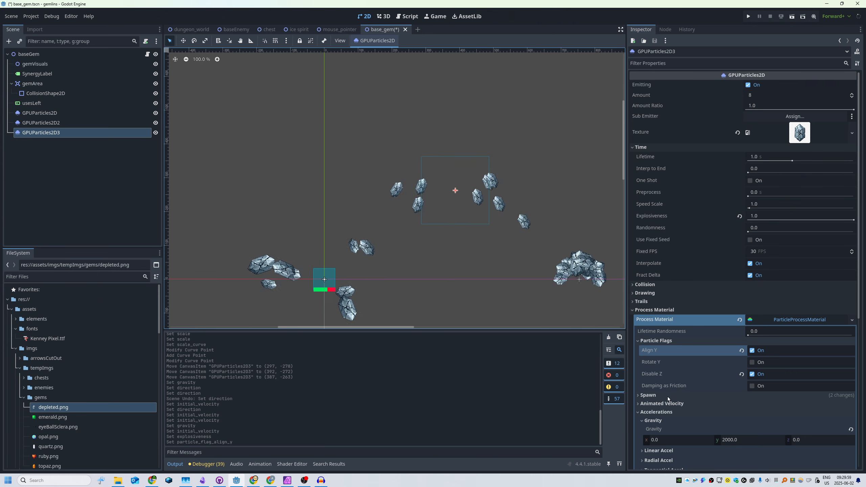
Raise the particles' spawn angle to about 436° for both minimum and maximum
scroll(668, 401, "down", 2)
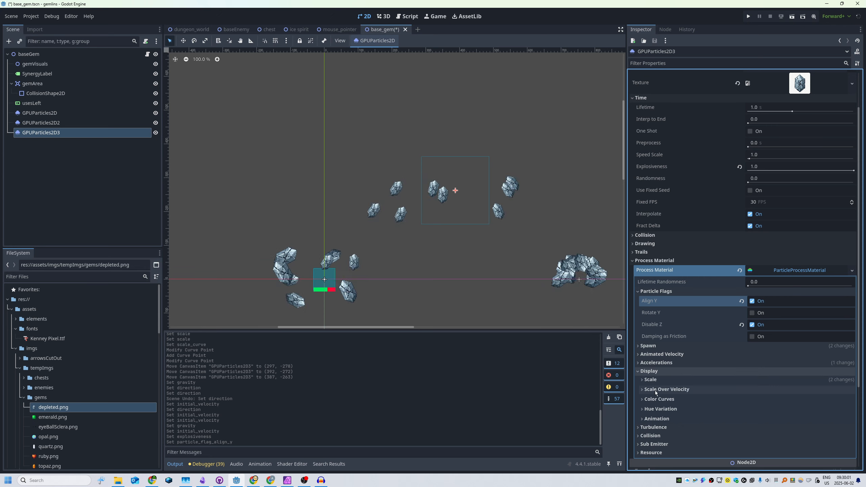
left_click(647, 346)
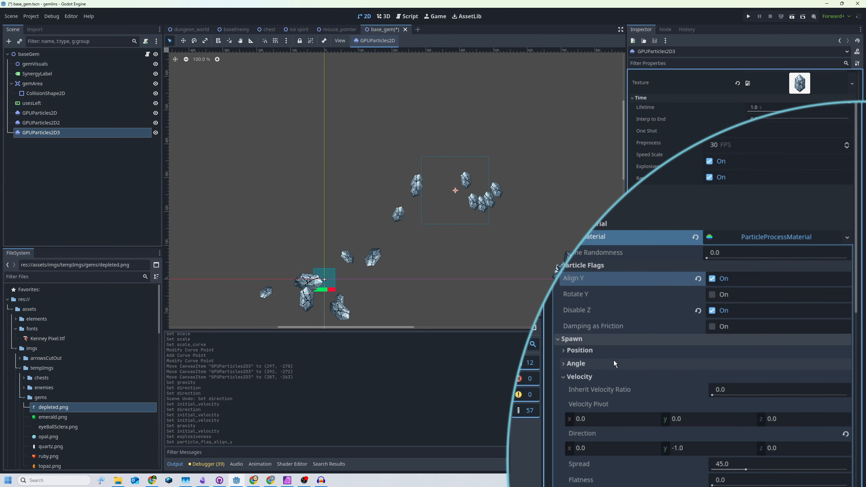
left_click(615, 364)
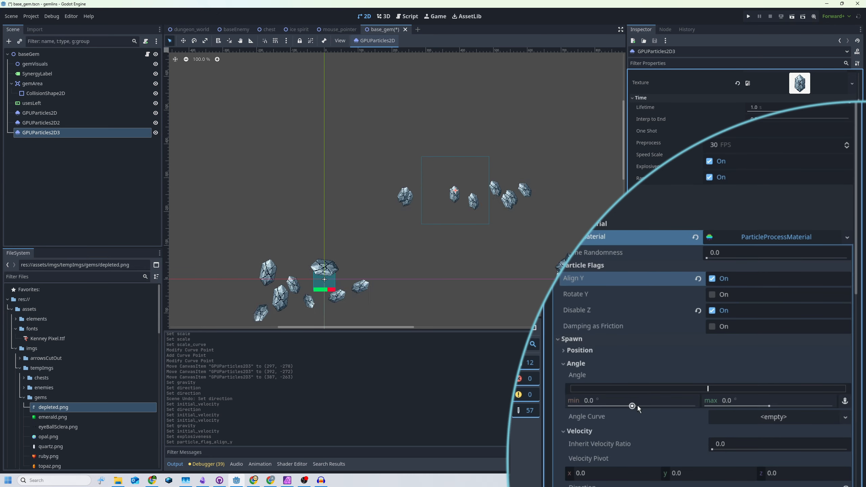
left_click_drag(632, 406, 670, 406)
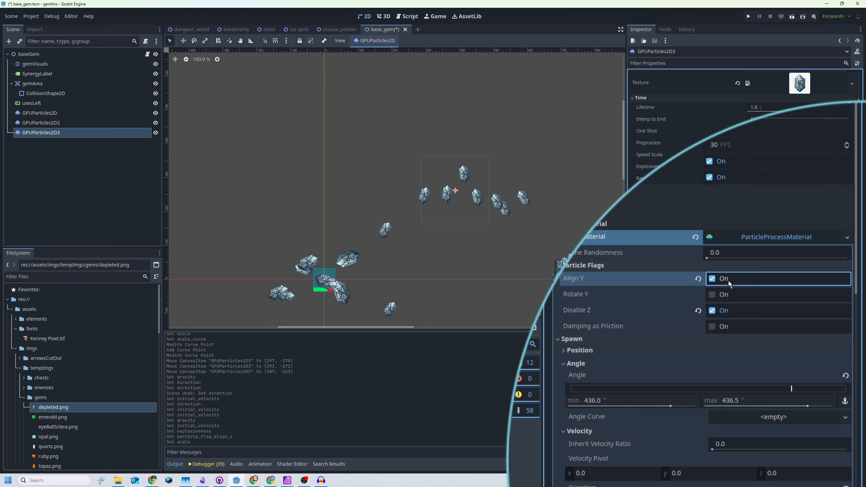
Turn off Align Y and widen the spawn angle range to about -103.5° to 431.4°
left_click(712, 279)
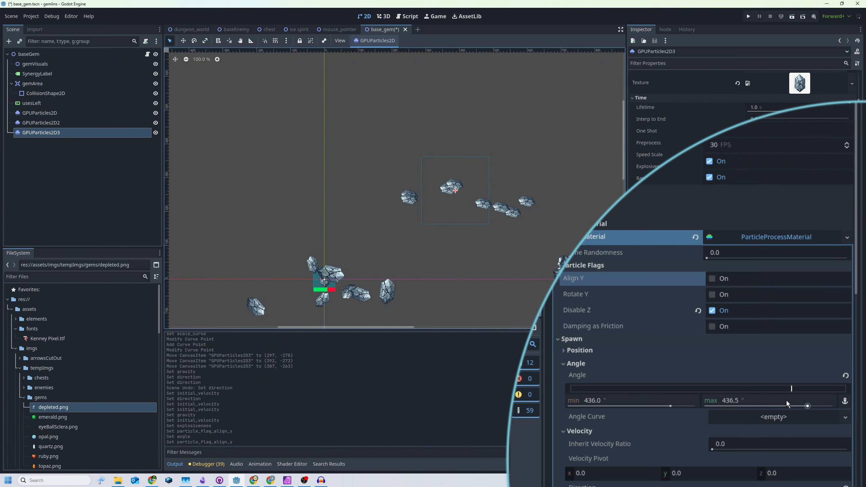
mouse_move(808, 406)
left_mouse_down()
mouse_move(767, 407)
mouse_move(799, 409)
left_mouse_up()
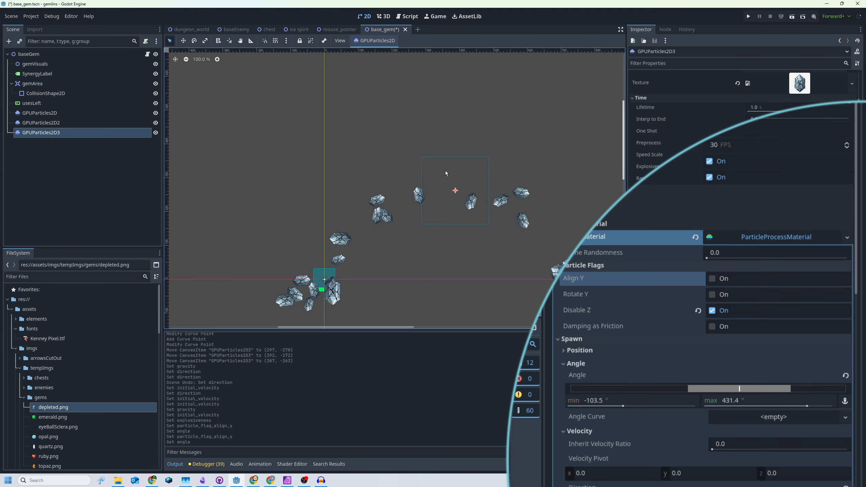
Lower the initial velocity range to about 41.5–218 and set the y gravity to 0
scroll(416, 195, "up", 10)
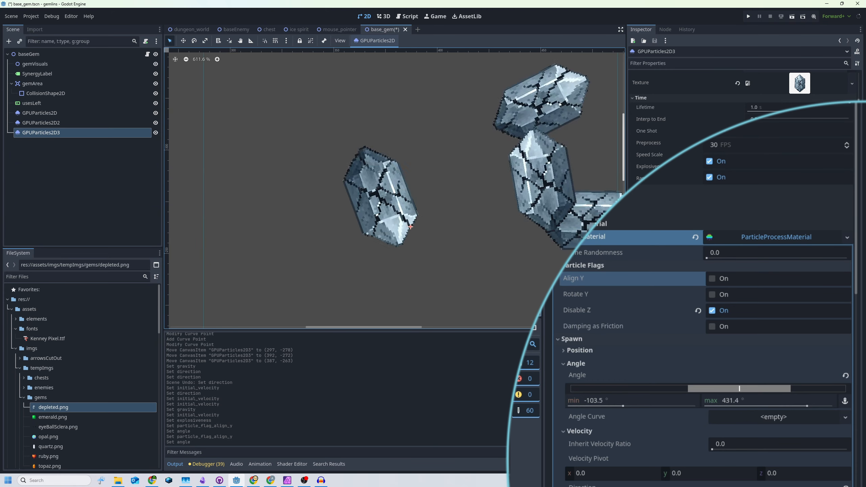
scroll(625, 379, "down", 6)
scroll(639, 302, "up", 2)
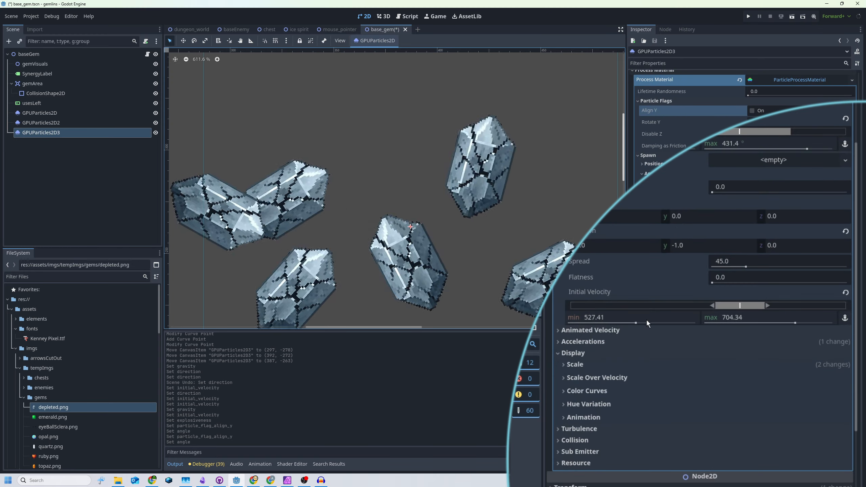
left_click_drag(745, 305, 606, 309)
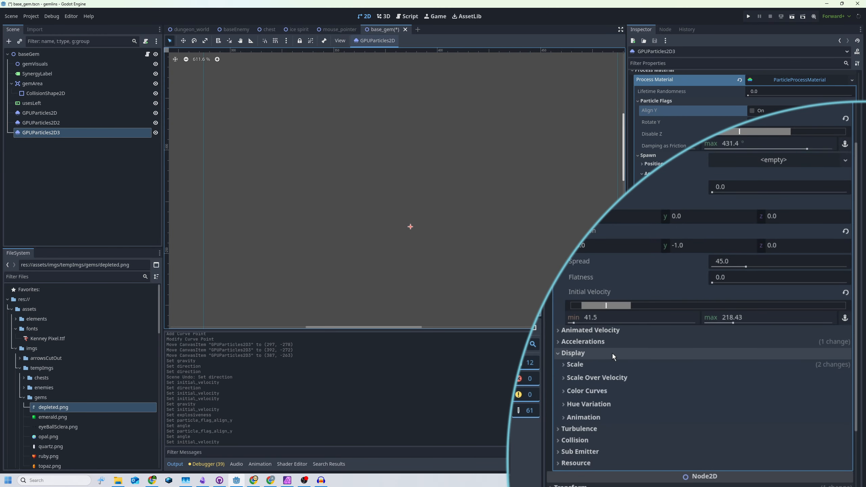
left_click(583, 342)
left_click(710, 379)
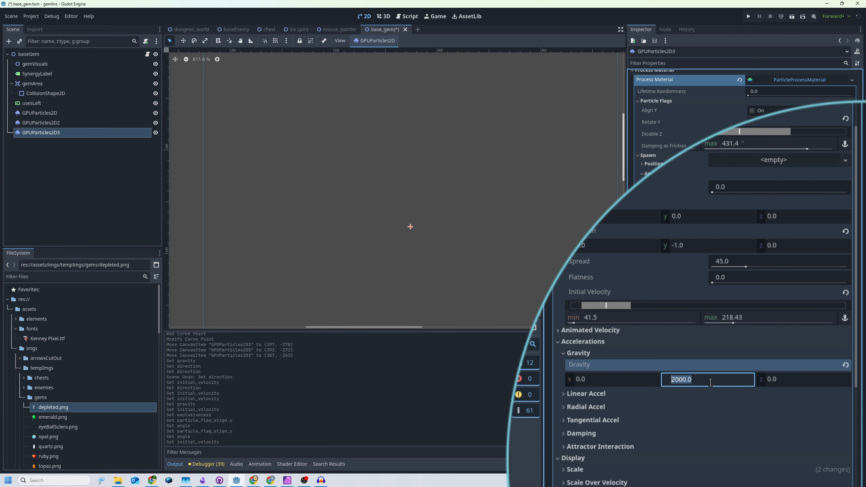
type("0")
key("Return")
Try the Index draw order for the particles, comparing it with the Lifetime order
scroll(478, 203, "down", 2)
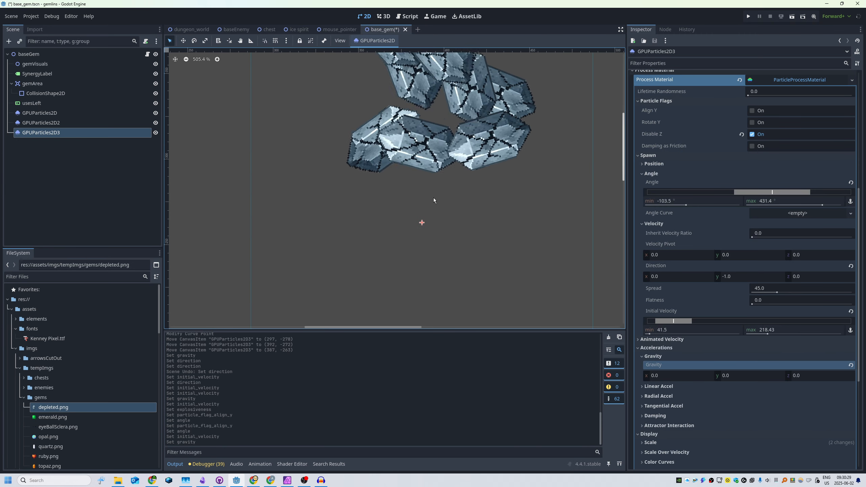
middle_click_drag(407, 151, 393, 181)
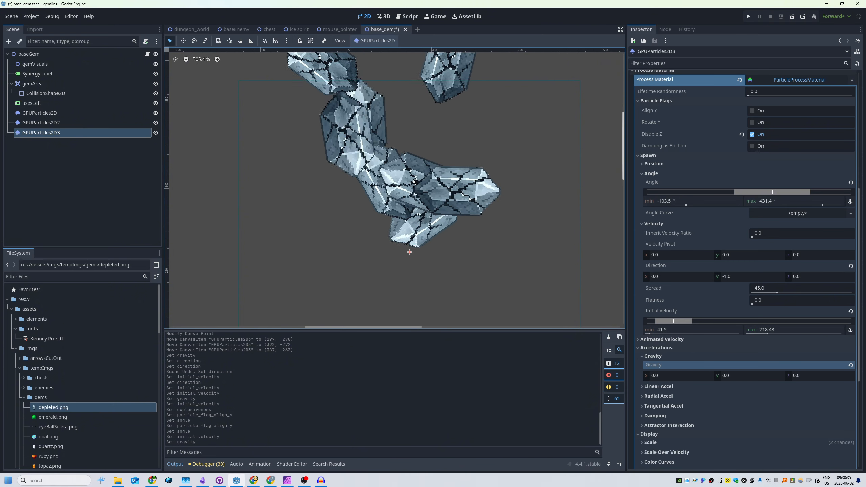
scroll(712, 246, "up", 5)
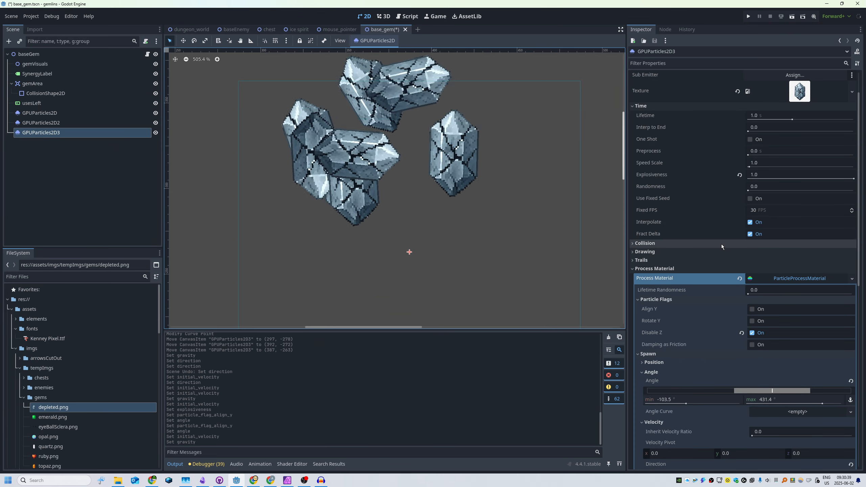
left_click(723, 251)
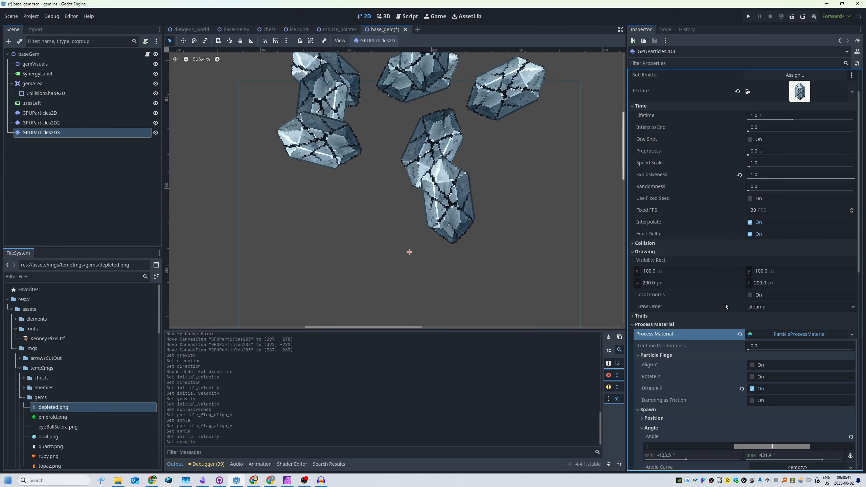
left_click(767, 306)
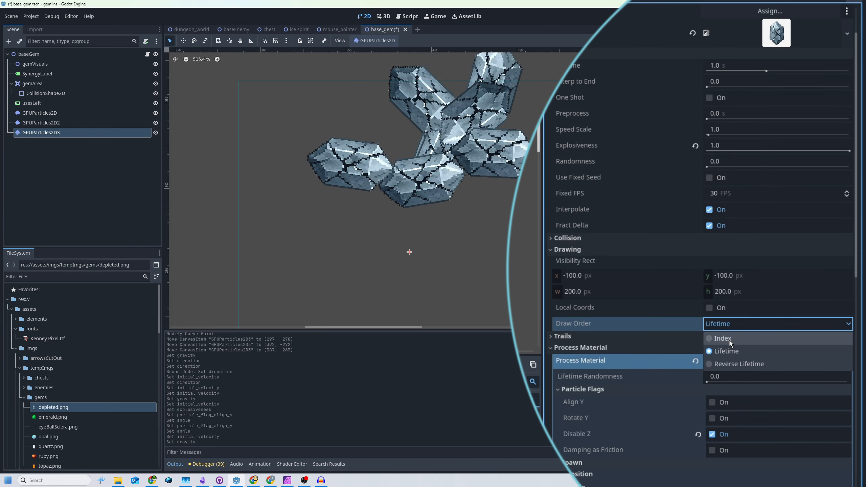
left_click(729, 340)
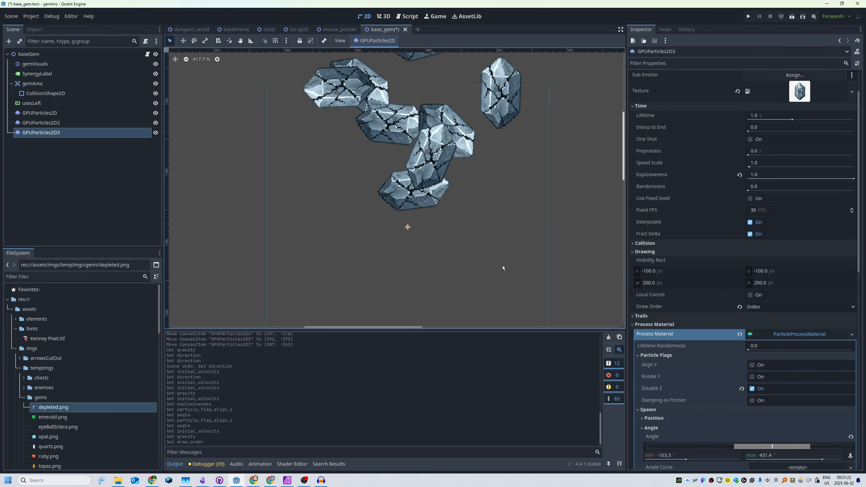
left_click(755, 307)
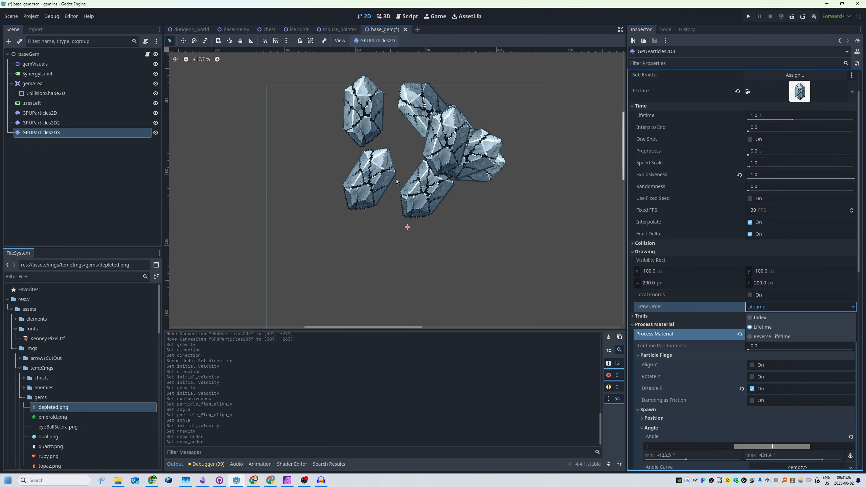
left_click(759, 317)
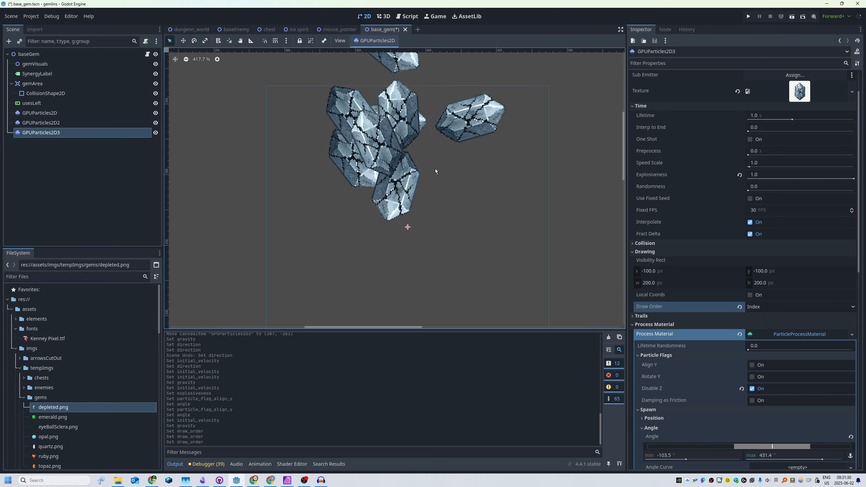
Try the Reverse Lifetime draw order on the gem particles
scroll(435, 168, "down", 6)
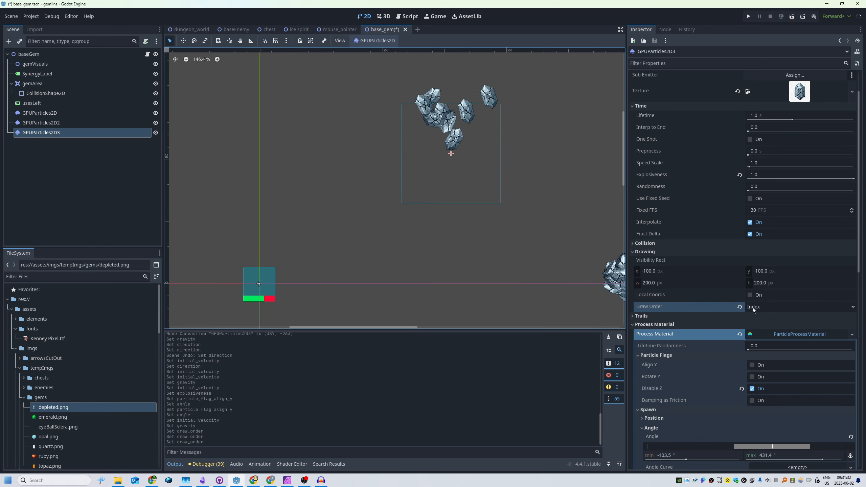
left_click(800, 306)
left_click(781, 338)
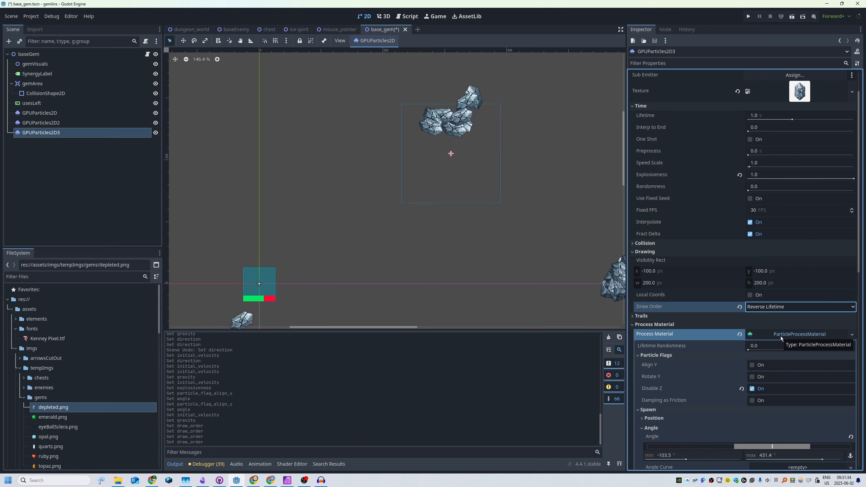
Set the particles' draw order to Lifetime and save the scene
left_click(800, 306)
left_click(781, 328)
scroll(450, 195, "down", 2)
key("ctrl+s")
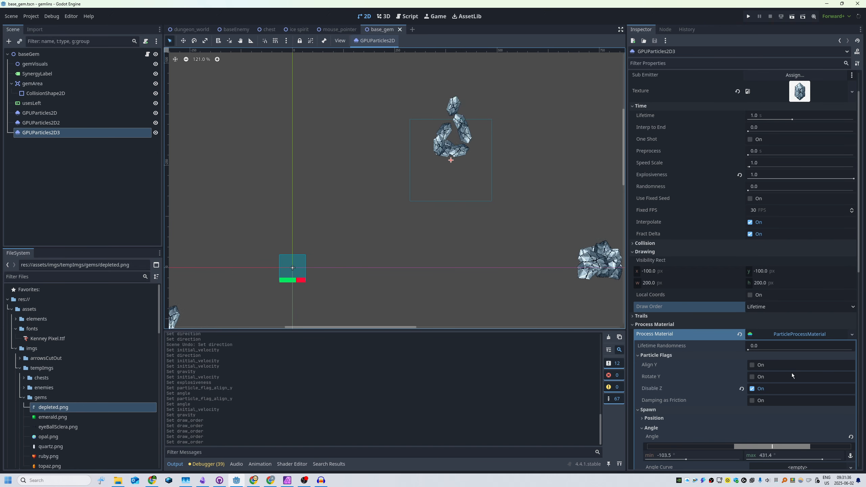
Raise the initial velocity range to about 637–814 and set the y gravity to 2000
scroll(792, 373, "down", 5)
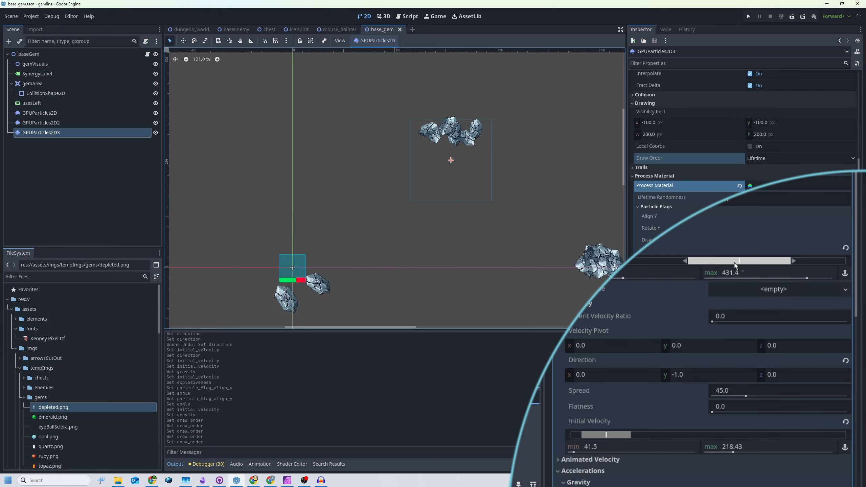
left_click_drag(607, 435, 765, 441)
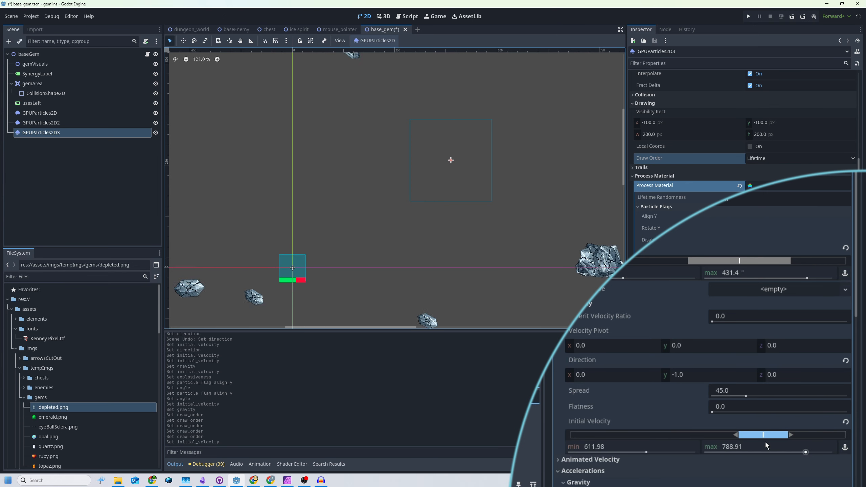
scroll(644, 385, "down", 5)
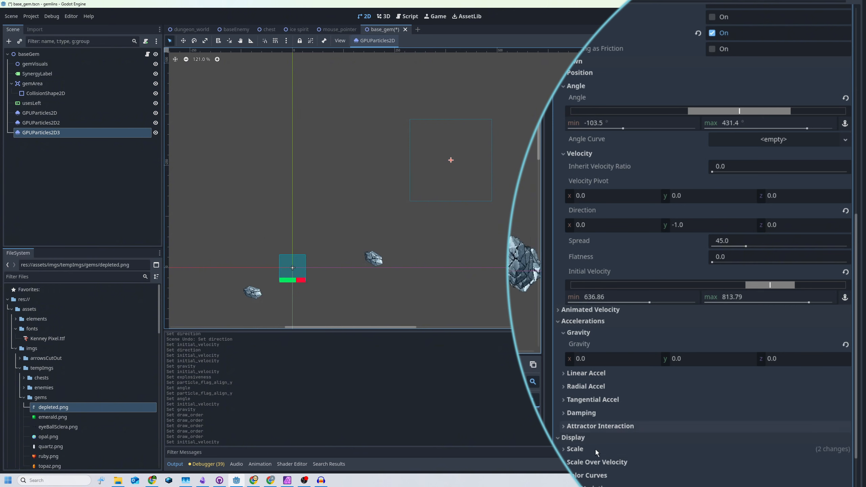
left_click(747, 333)
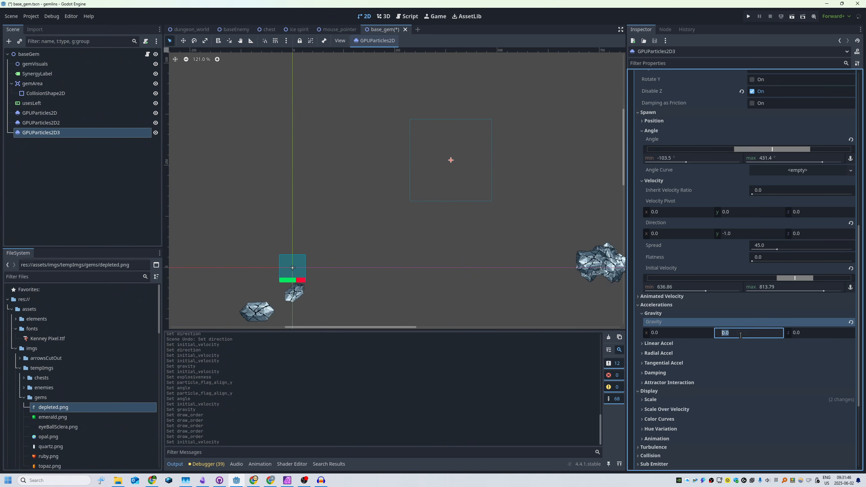
type("2000")
key("Return")
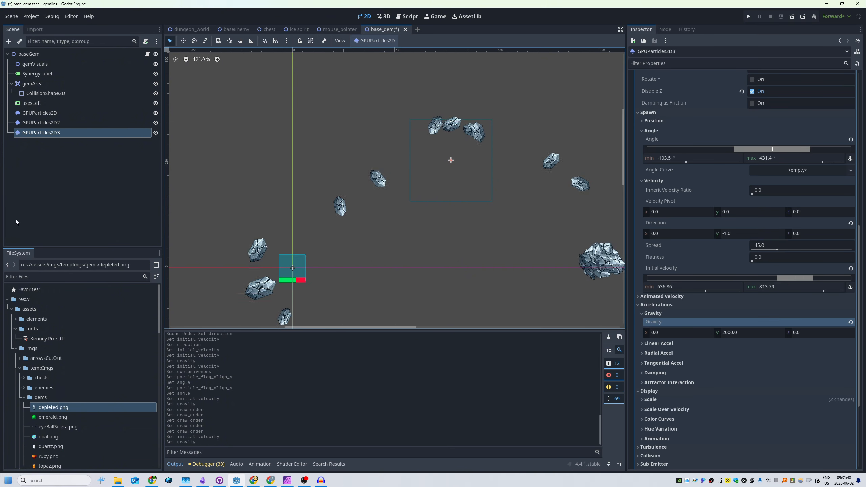
Move the GPUParticles2D3 emitter close to the scene origin, to about (6, -100)
scroll(429, 211, "down", 1)
middle_click_drag(429, 211, 478, 183)
left_click_drag(406, 224, 351, 250)
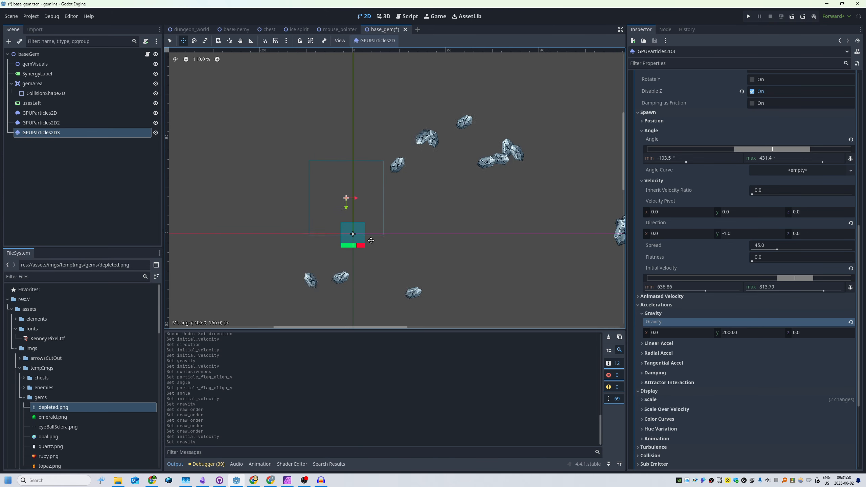
key("q")
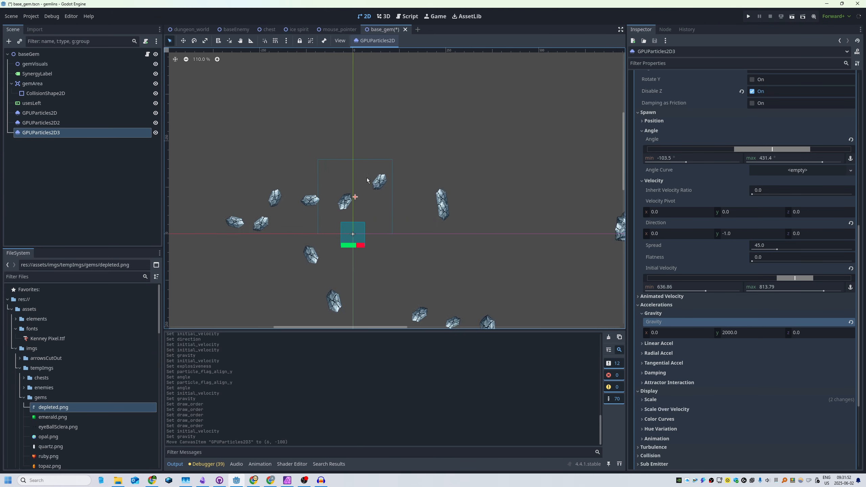
Select the original GPUParticles2D emitter, move it aside, and cut it from the base_gem scene
left_click(51, 112)
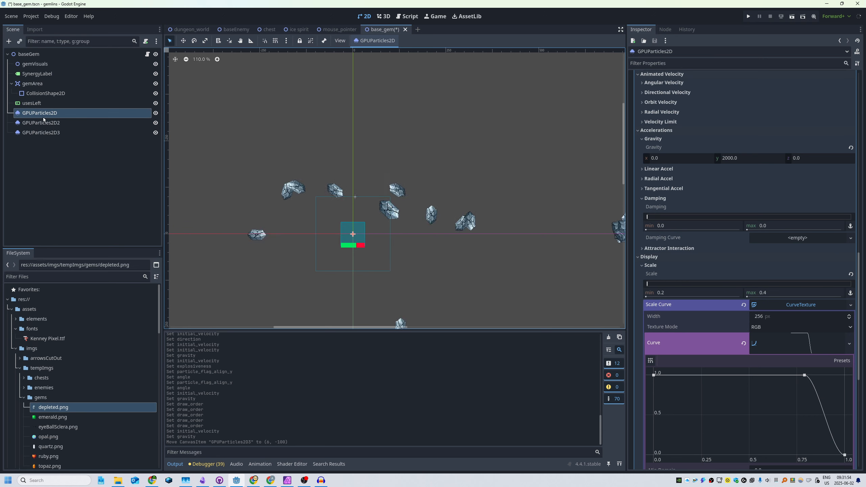
key("w")
left_click_drag(365, 201, 298, 190)
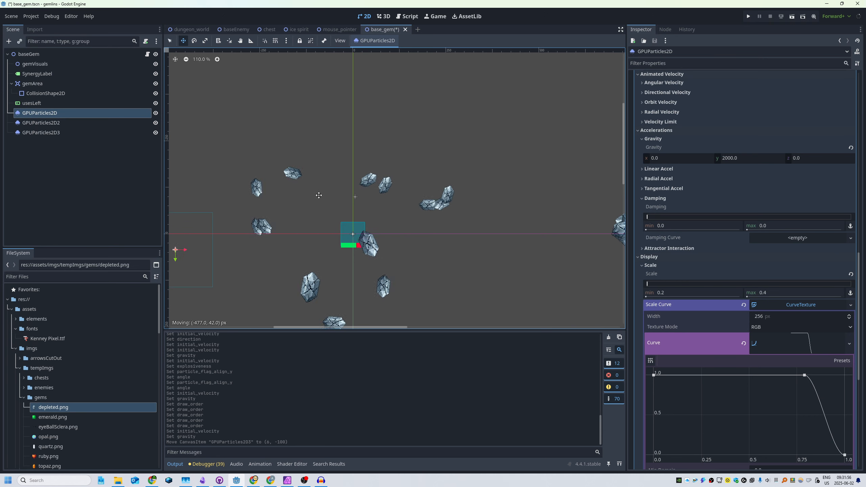
key("ctrl+x")
Place the GPUParticles2D3 emitter exactly on the scene origin (0, 0) with grid snapping enabled
left_click(59, 123)
key("q")
left_click_drag(376, 195, 387, 244)
key("shift+g")
key("q")
scroll(471, 196, "down", 2)
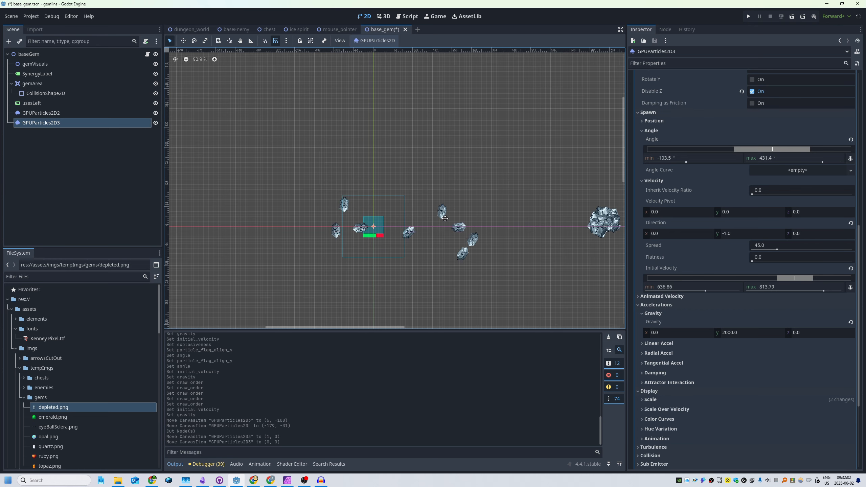
Examine the GPUParticles2D2 burst and its velocity and damping settings, and reselect GPUParticles2D3
middle_click_drag(445, 219, 441, 226)
left_click_drag(322, 195, 418, 272)
left_click(425, 270)
middle_click_drag(436, 266, 202, 307)
scroll(377, 274, "up", 3)
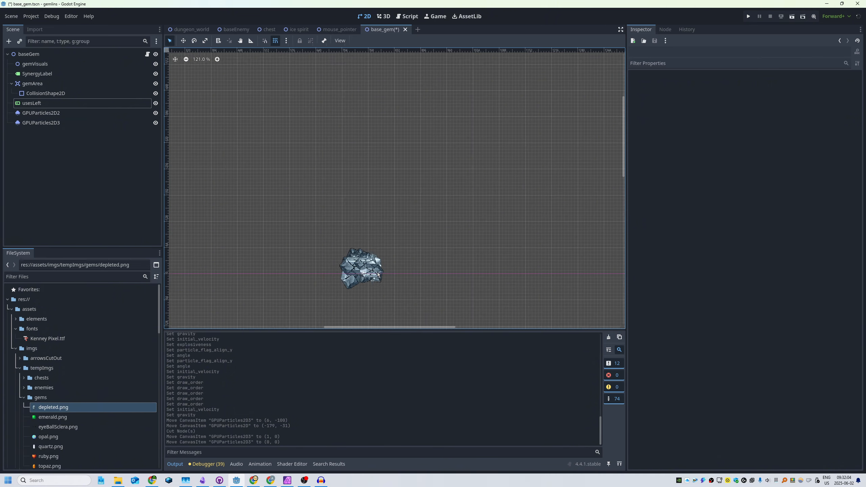
scroll(378, 275, "down", 2)
left_click(364, 266)
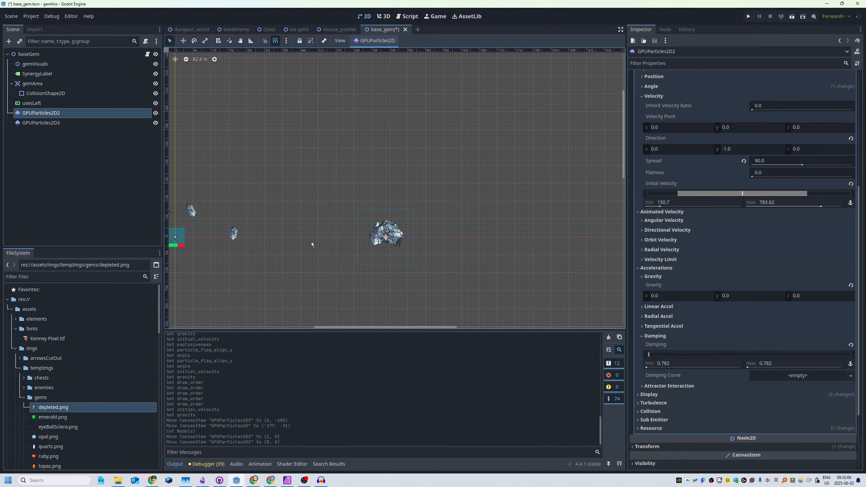
middle_click_drag(290, 236, 363, 216)
left_click(363, 216)
left_click(70, 126)
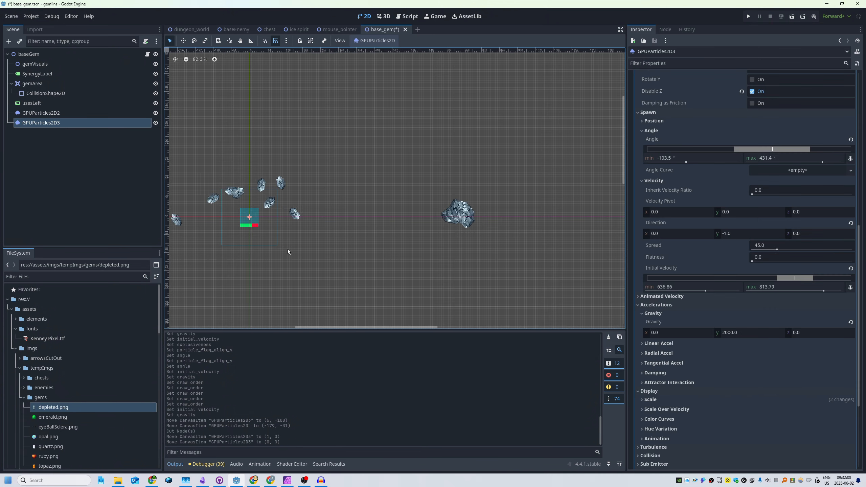
Undo the accidental shift of GPUParticles2D3, duplicate the emitter, and place the copy at about (424, -208)
left_click_drag(303, 227, 299, 235)
key("ctrl+z")
key("ctrl+d")
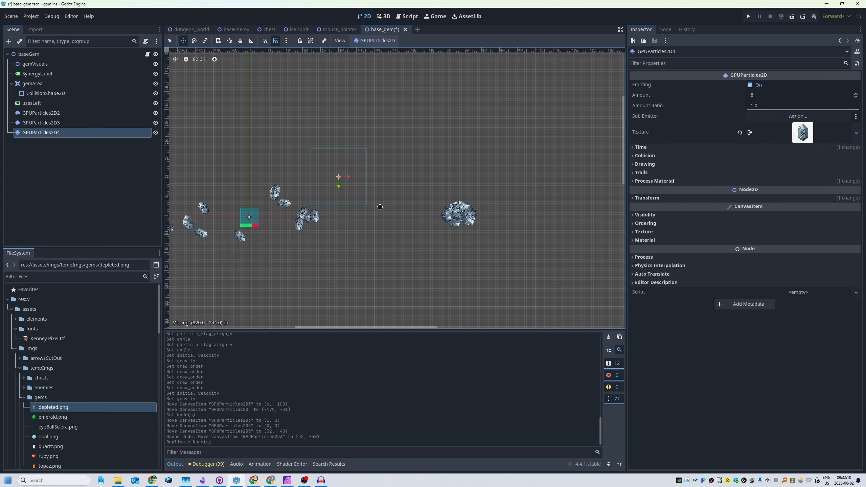
left_click_drag(380, 206, 404, 189)
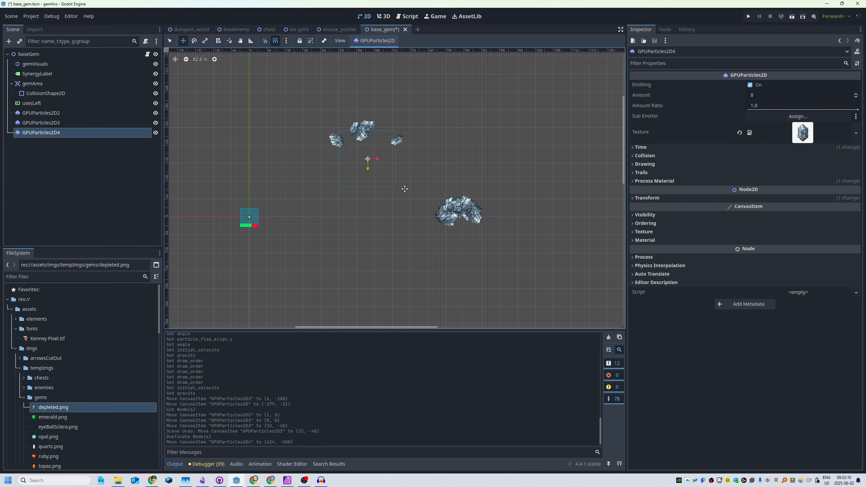
Make GPUParticles2D4's process material recursively unique, including its CurveTexture and Curve
left_click(707, 181)
right_click(772, 190)
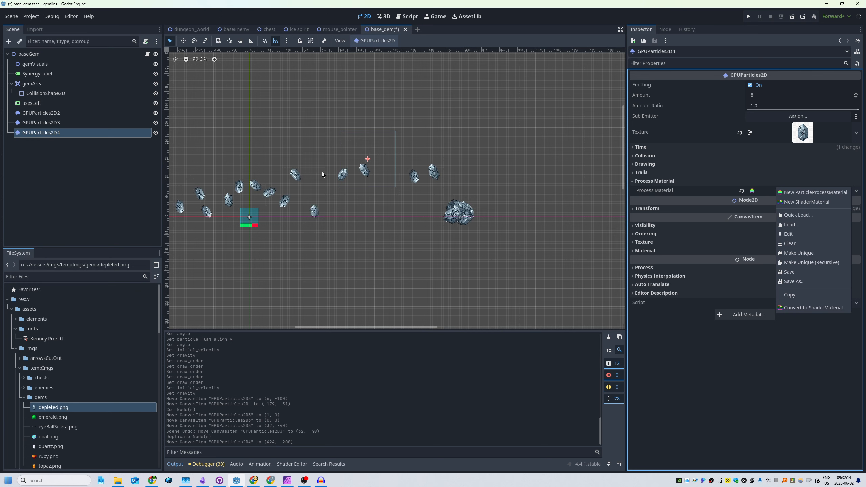
left_click(819, 270)
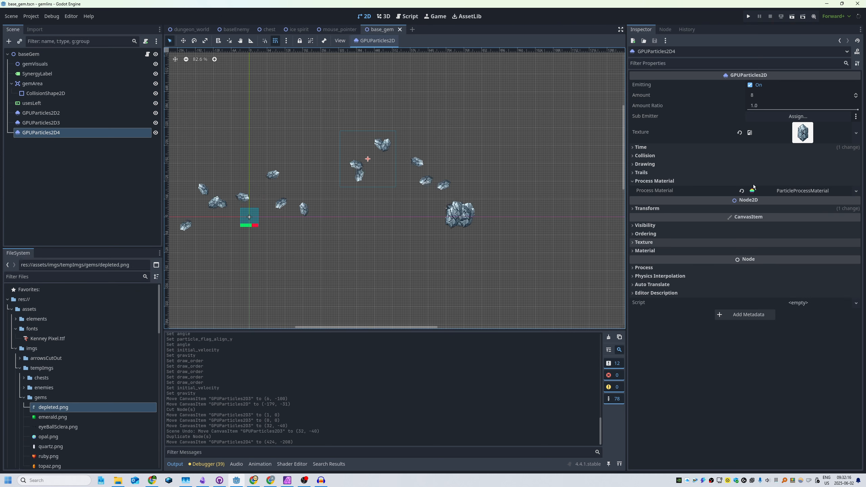
right_click(807, 189)
left_click(813, 263)
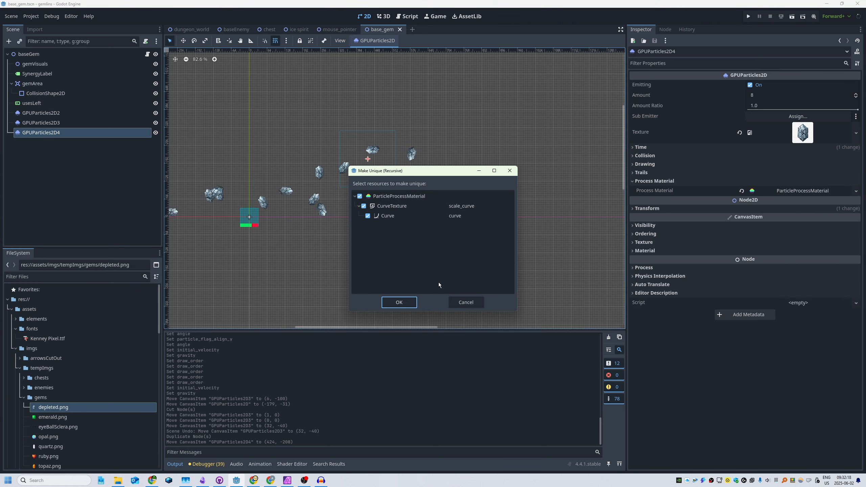
left_click(411, 300)
Reselect the GPUParticles2D4 emitter and open the Particle Flags of its process material
scroll(368, 162, "up", 1)
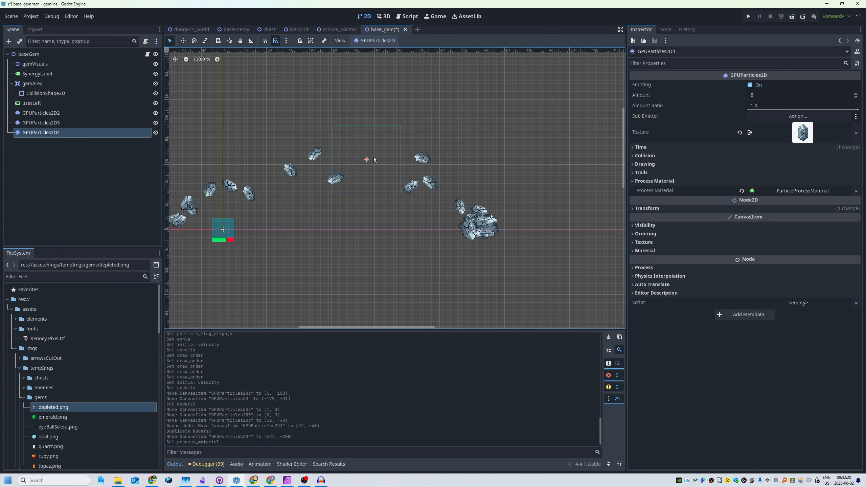
left_click_drag(255, 194, 202, 249)
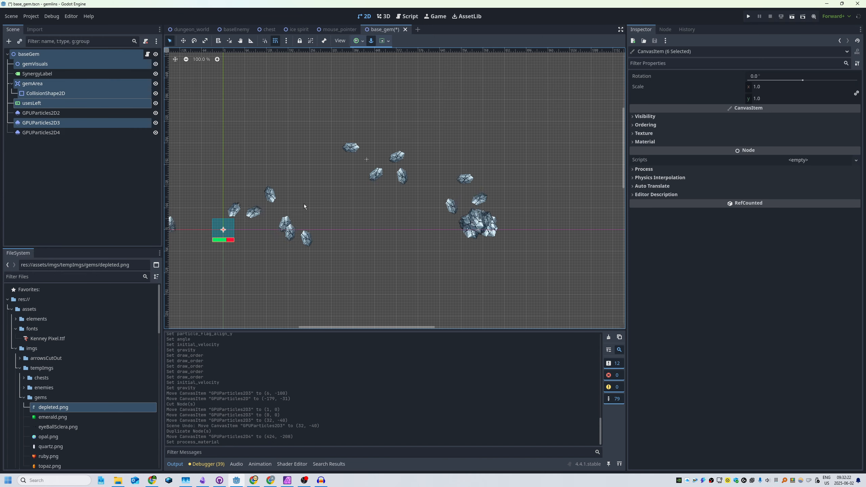
left_click_drag(385, 141, 338, 168)
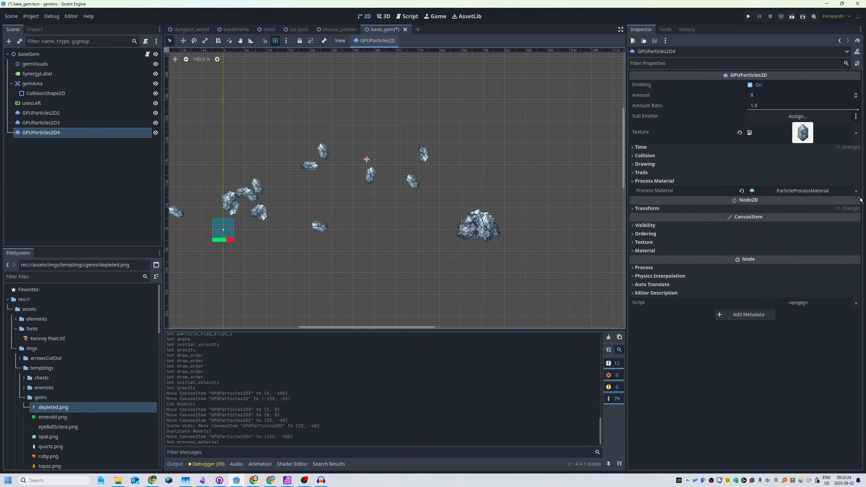
left_click(818, 190)
scroll(479, 233, "up", 4)
scroll(479, 234, "up", 1)
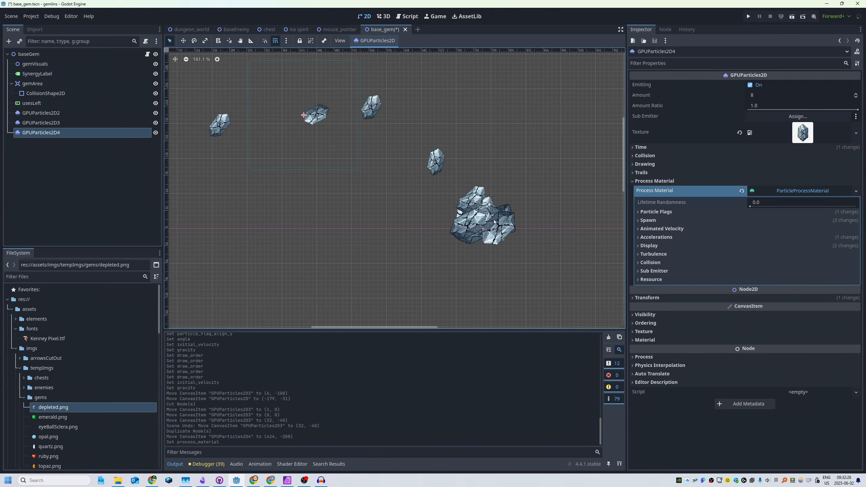
middle_click_drag(472, 165, 467, 206)
left_click(657, 212)
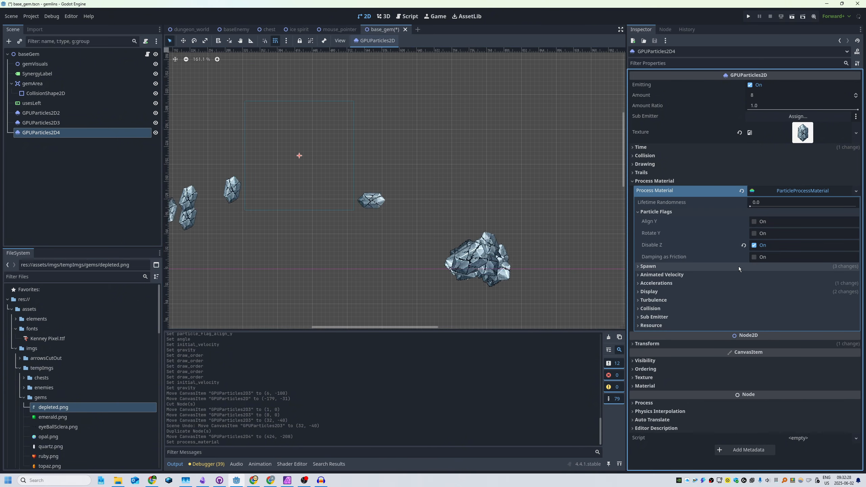
left_click(738, 258)
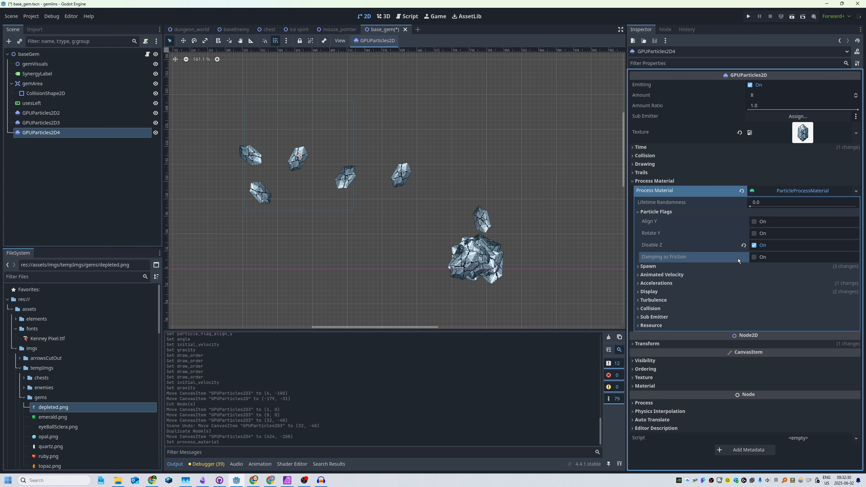
Set GPUParticles2D4's minimum and maximum damping to about 28.59 in the Accelerations settings
left_click(673, 283)
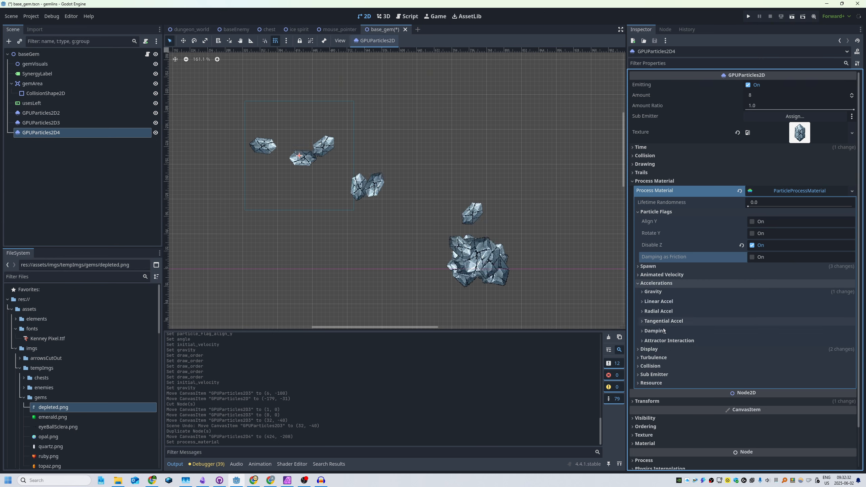
left_click(679, 330)
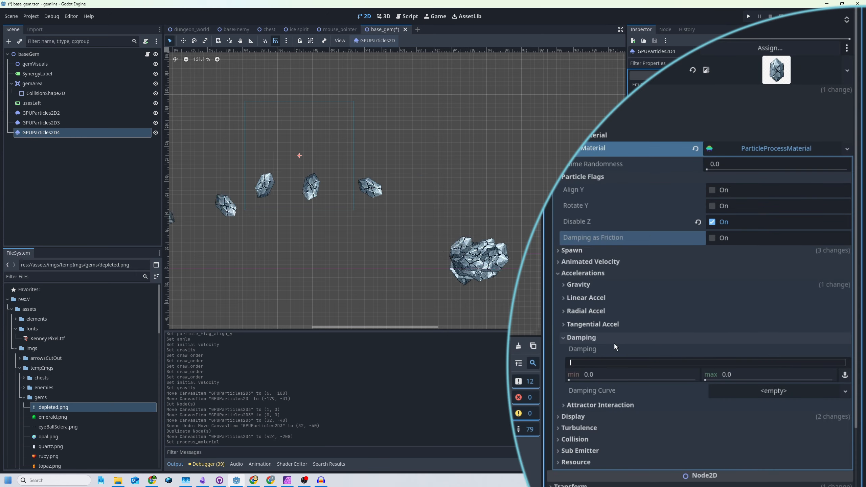
left_click_drag(596, 375, 656, 375)
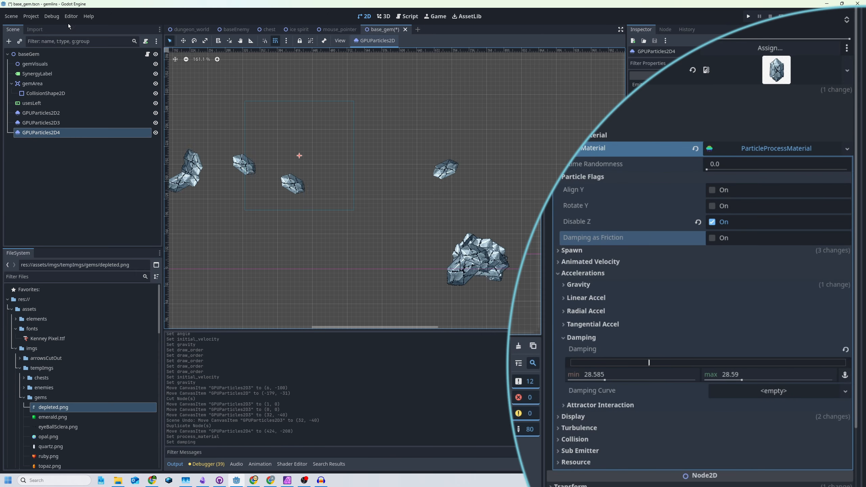
Turn off grid snapping, move GPUParticles2D4 to about (497, -106), and set its damping range to about 25.5–40.4
left_click_drag(321, 103, 185, 220)
key("w")
left_click_drag(342, 161, 340, 180)
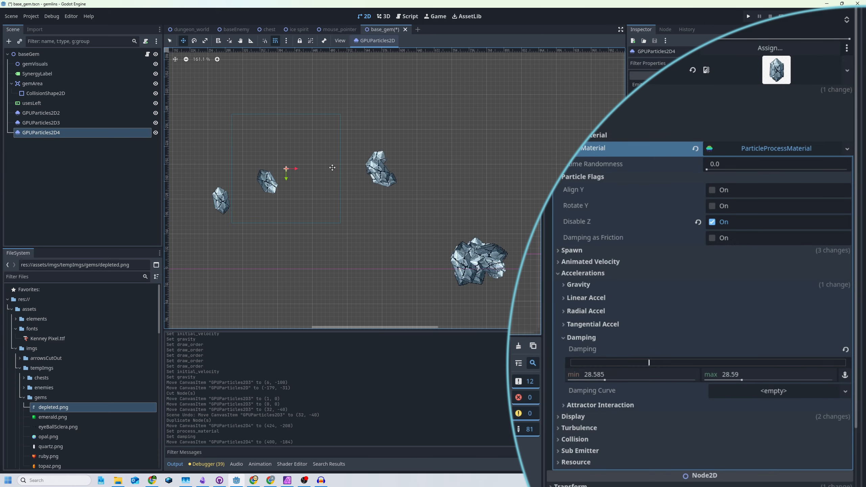
scroll(353, 184, "up", 2)
middle_click_drag(359, 199, 334, 182)
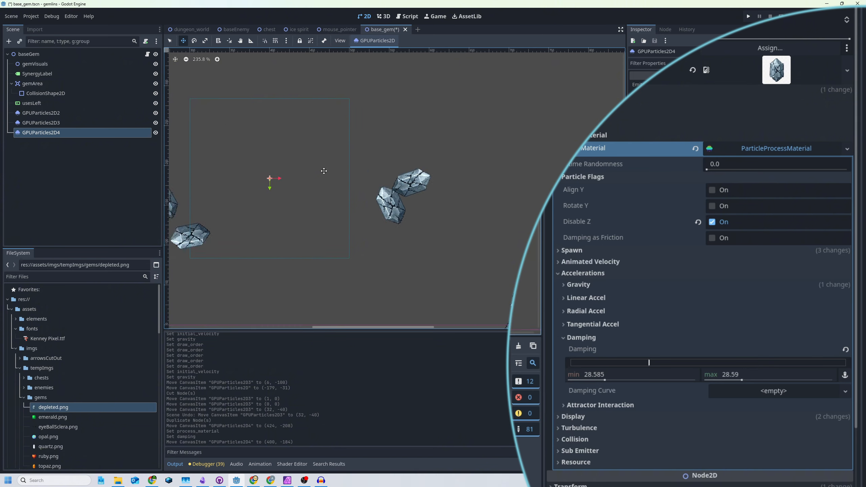
middle_click_drag(322, 147, 316, 140)
left_click_drag(389, 236, 392, 242)
middle_click_drag(445, 174, 423, 167)
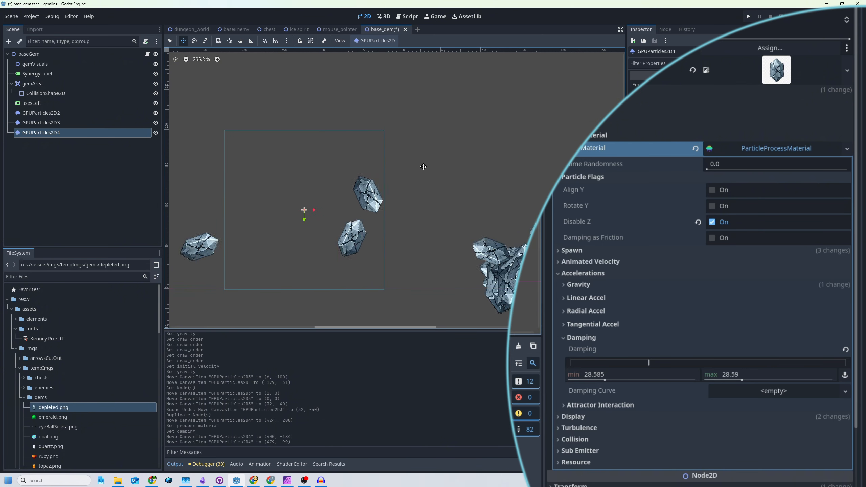
left_click_drag(366, 217, 399, 187)
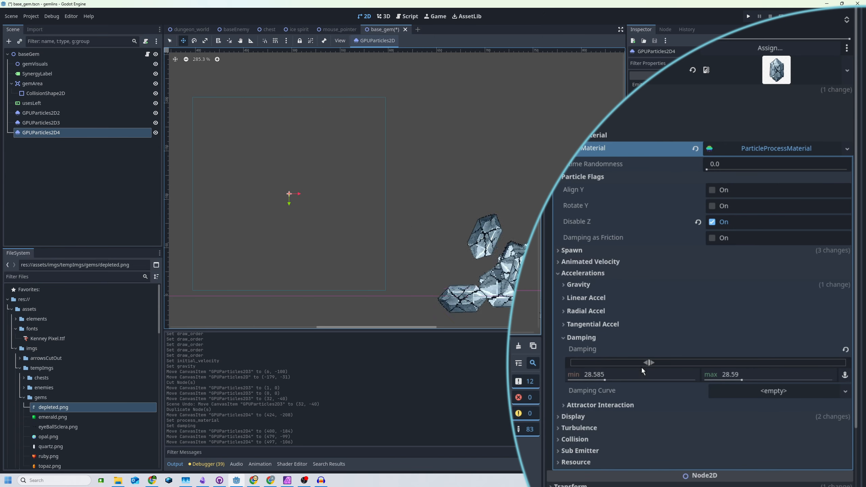
mouse_move(603, 373)
left_mouse_down()
mouse_move(614, 373)
mouse_move(600, 372)
left_mouse_up()
Try a linear acceleration of 61.35 on the GPUParticles2D4 fragments, and reset it to the default
left_click(667, 300)
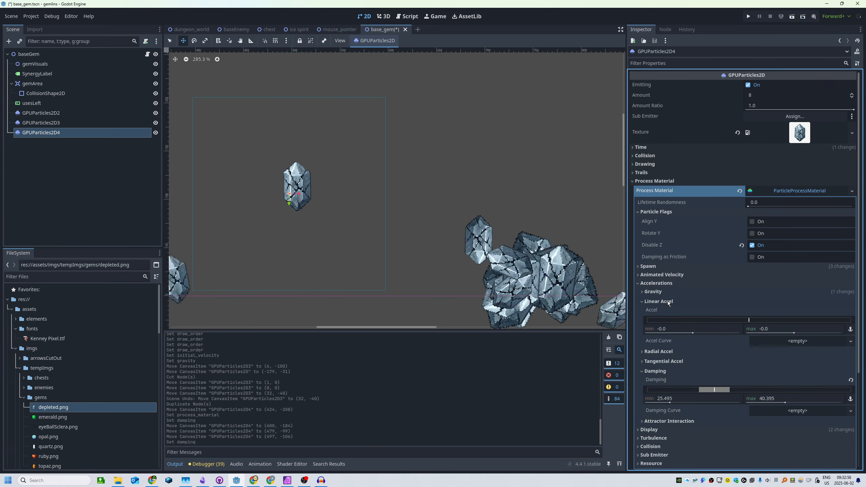
left_click_drag(668, 329, 733, 328)
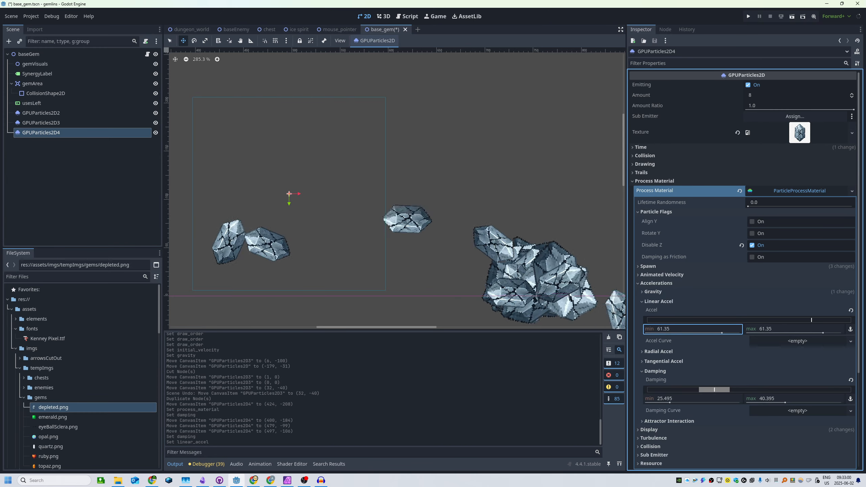
left_click(850, 310)
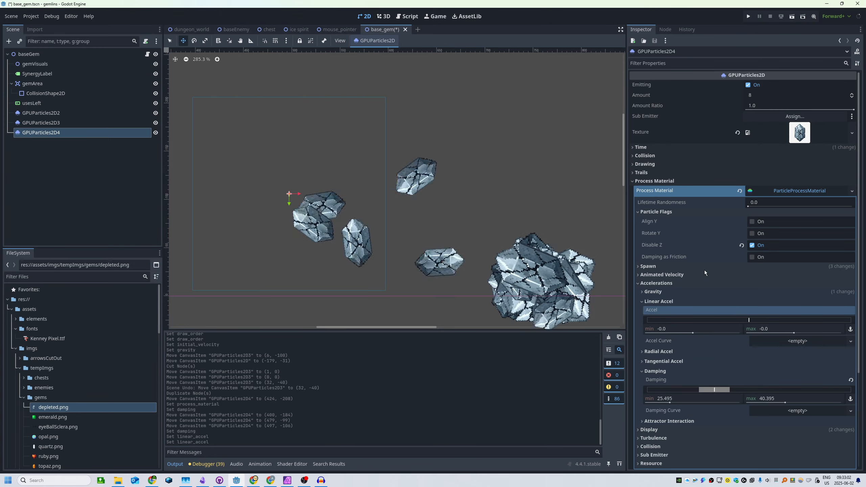
left_click(688, 301)
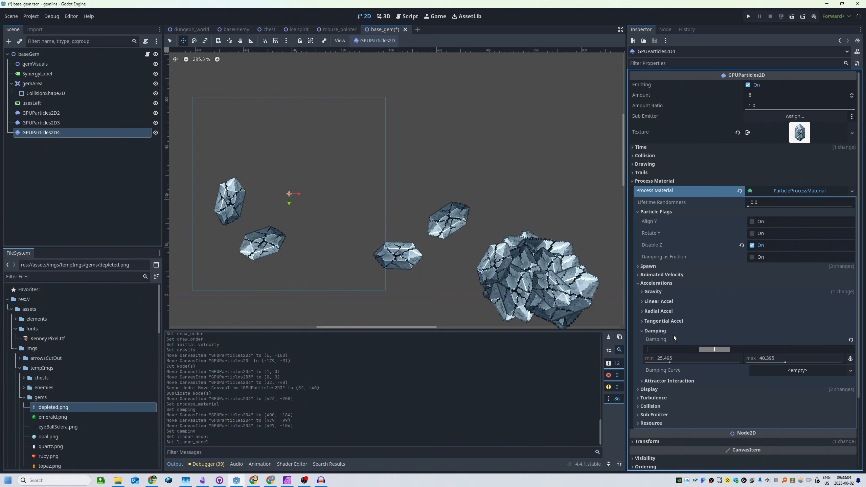
Enable Damping as Friction for GPUParticles2D4 and lower its damping range to about 0–14.9
left_click(715, 256)
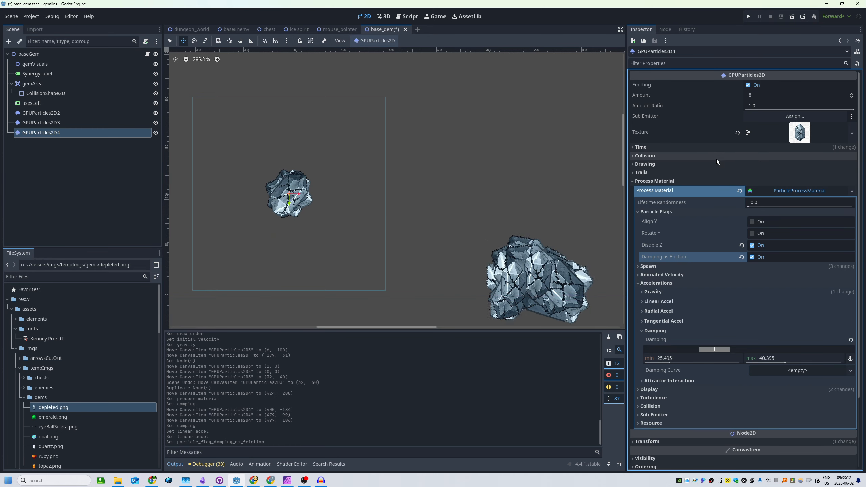
left_click_drag(707, 355, 640, 357)
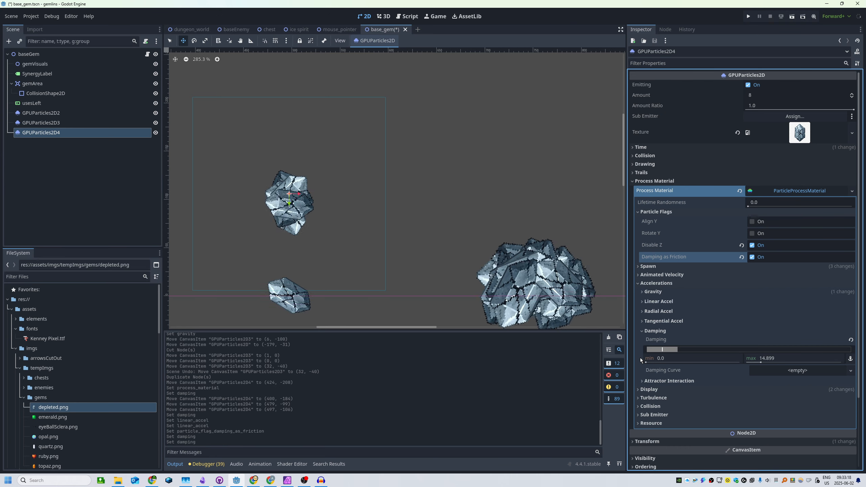
Set GPUParticles2D4's damping range to a minimum of 0.1 and a maximum of 0.5
scroll(373, 232, "down", 2)
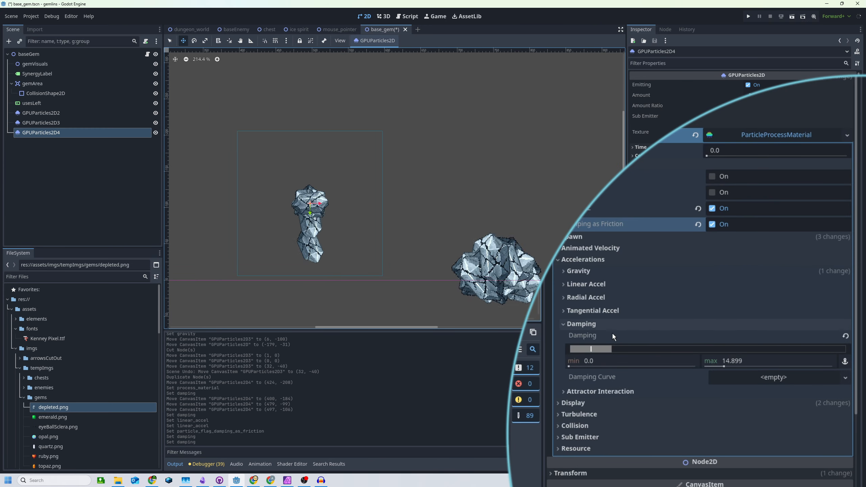
left_click(605, 360)
type("0.1")
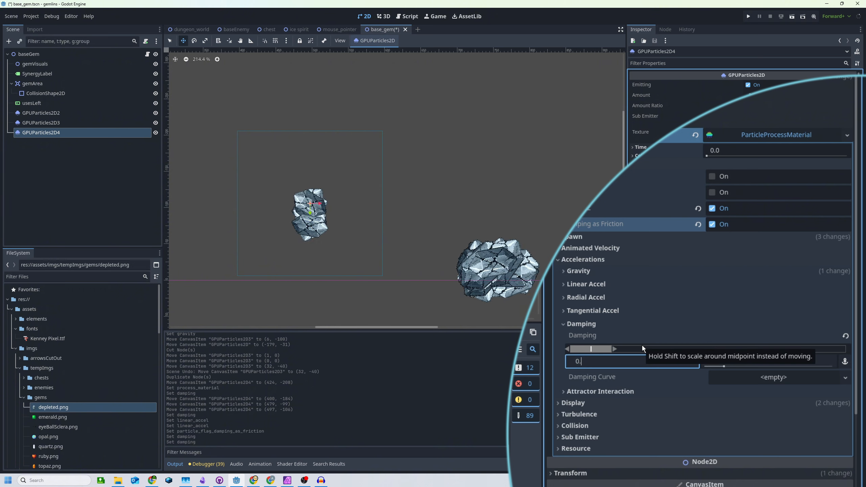
key("Tab")
type("0.5")
key("Return")
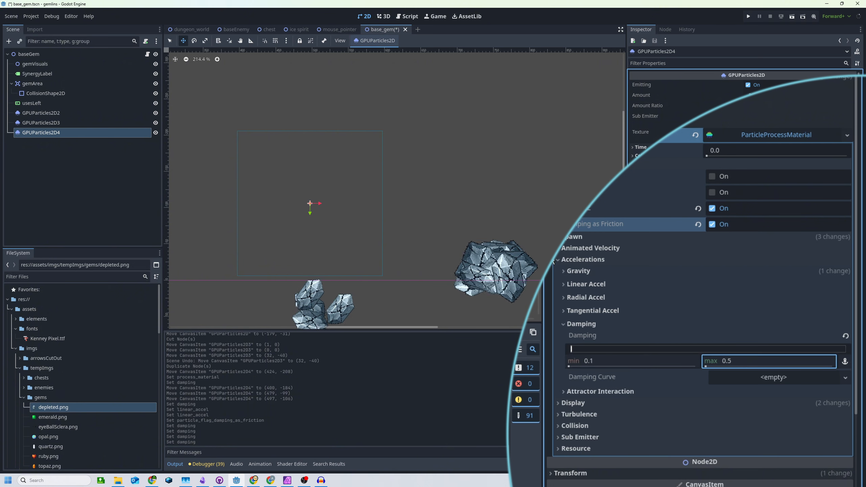
Try a damping of about 3.29 on GPUParticles2D4, and lower both minimum and maximum to about 1.93
scroll(381, 246, "down", 1)
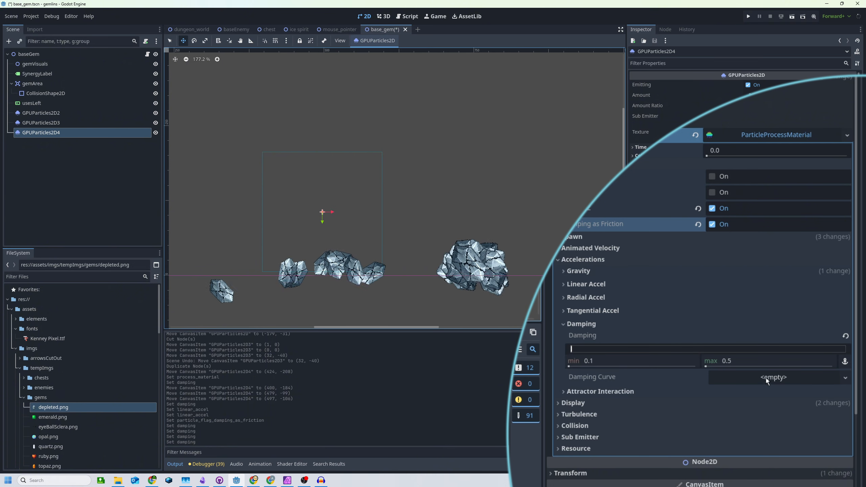
left_click_drag(685, 362, 720, 362)
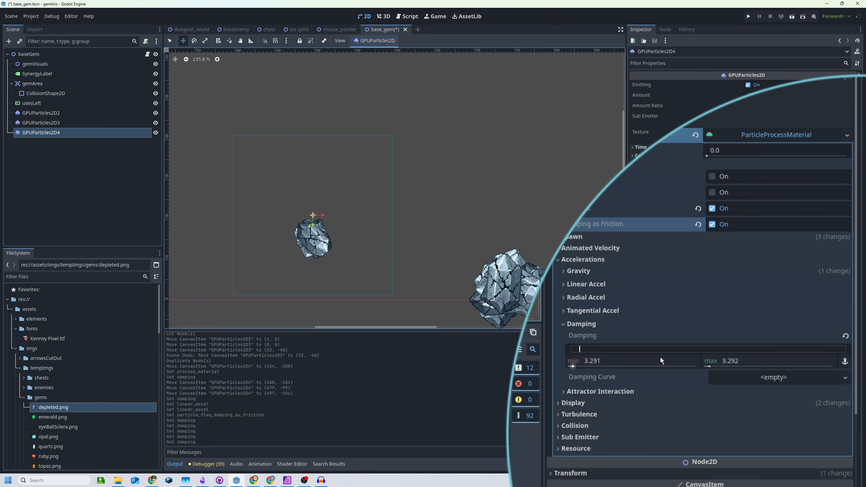
left_click_drag(661, 359, 638, 359)
left_click_drag(713, 362, 708, 362)
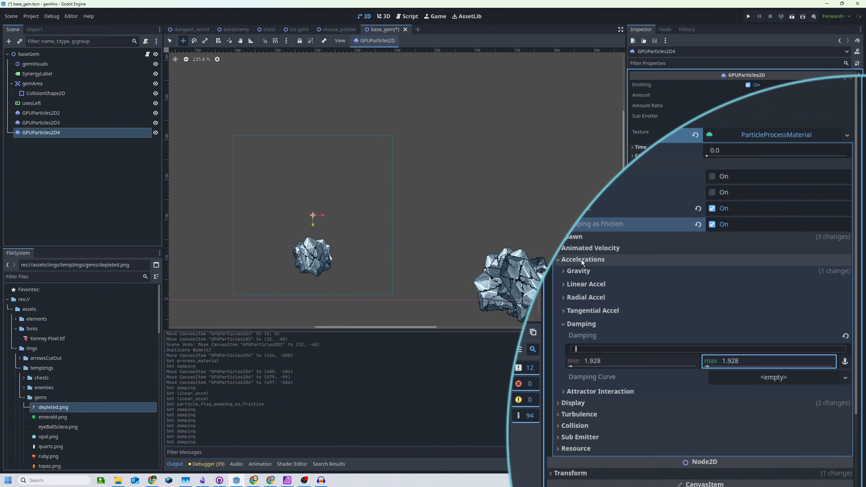
Set the Y gravity of GPUParticles2D4's process material to 0
left_click(581, 270)
type("0")
key("Return")
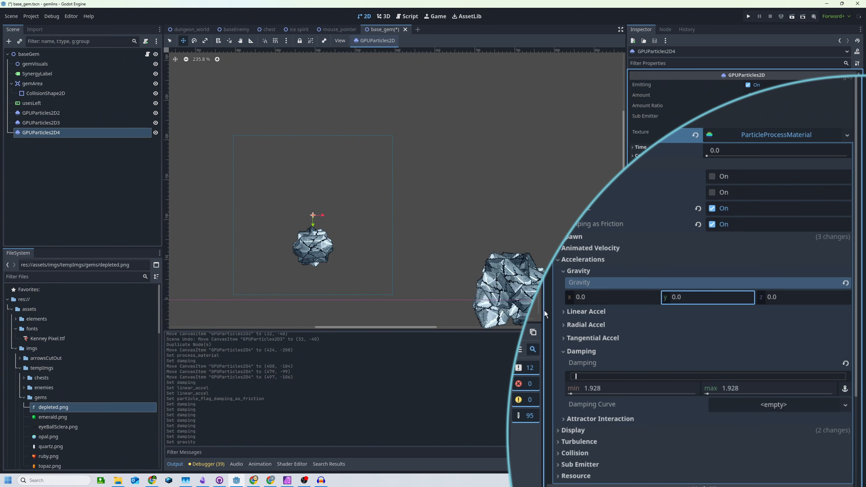
Try a damping minimum of 0.671 on GPUParticles2D4, and set both the minimum and maximum to 0.9
left_click(654, 386)
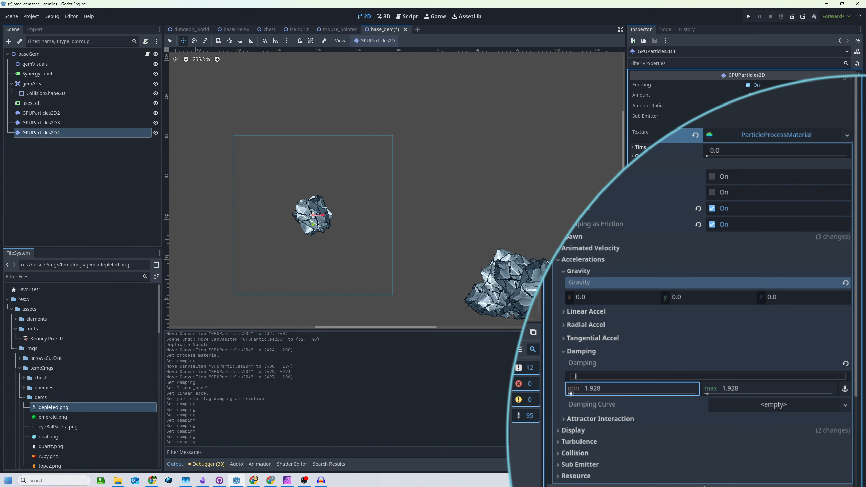
type("1.75")
key("Return")
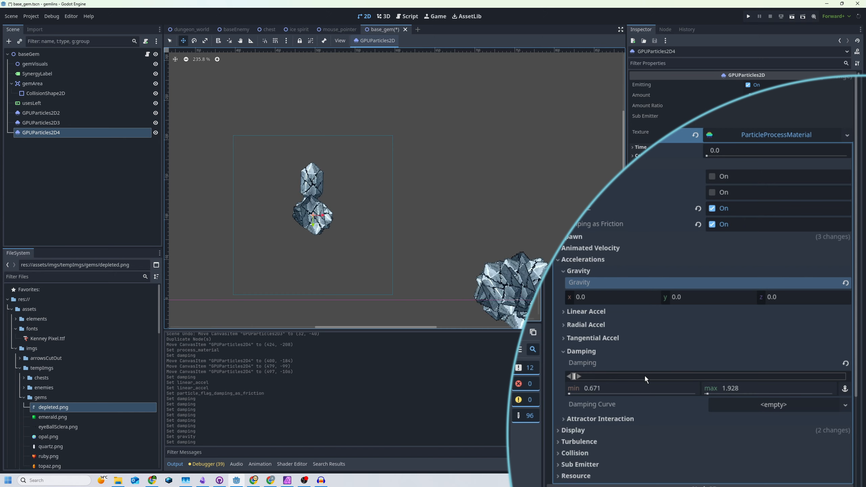
left_click(746, 389)
type("0.9")
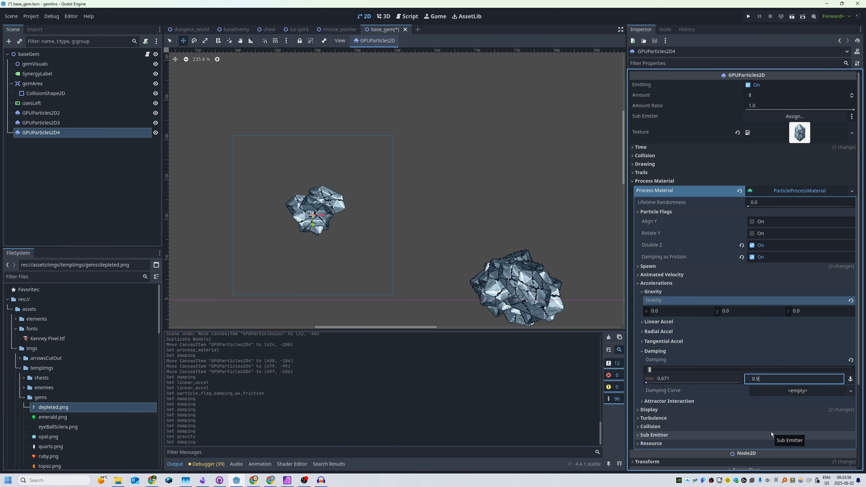
key("Return")
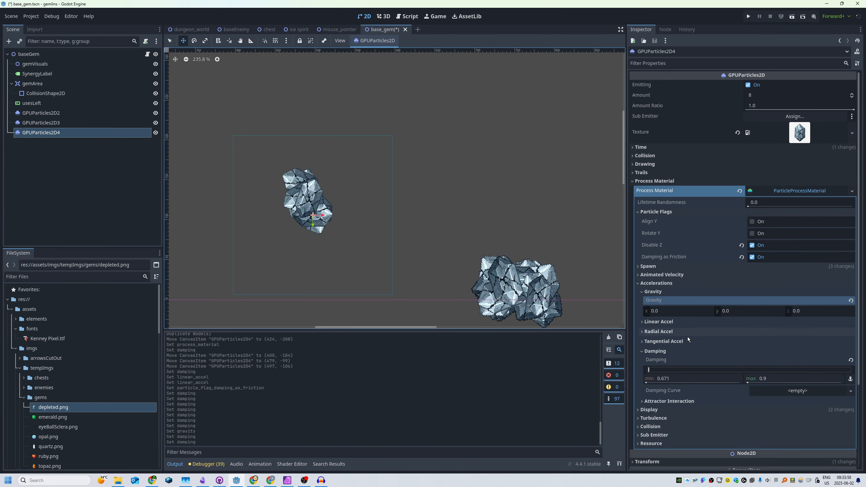
left_click(661, 380)
type("0.9")
key("Return")
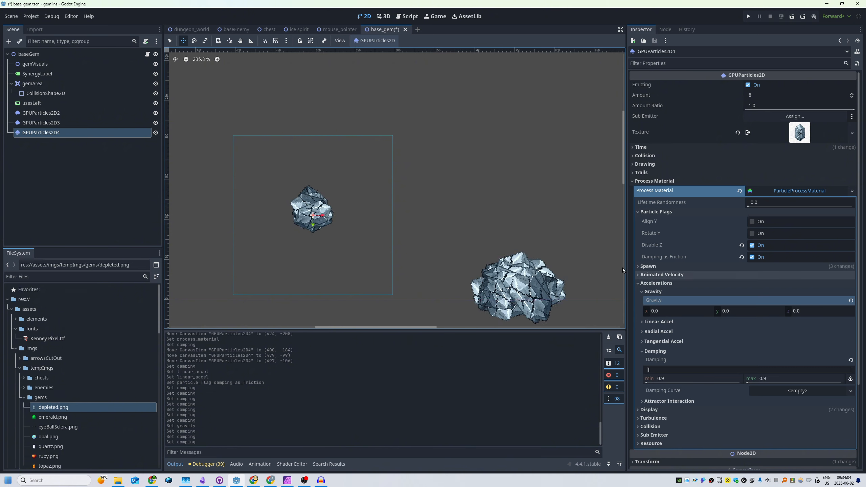
Raise the minimum initial velocity of GPUParticles2D4 to 813.79 in its spawn settings
scroll(665, 194, "down", 3)
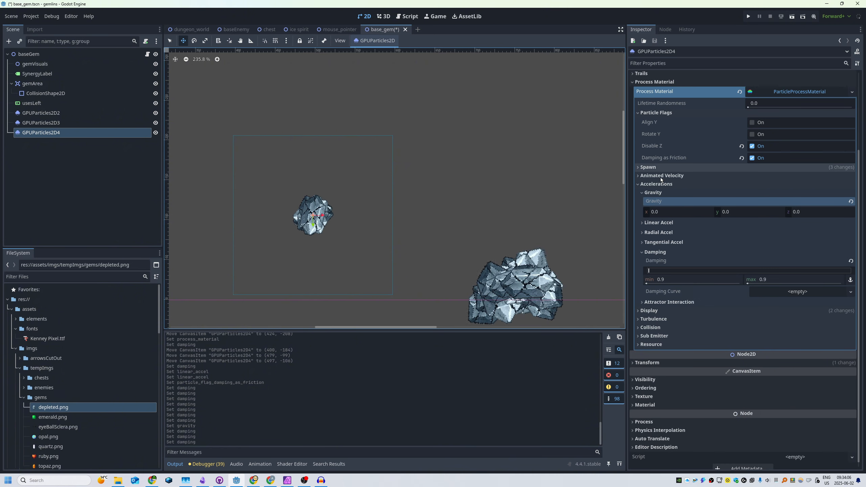
left_click(661, 167)
left_click(659, 194)
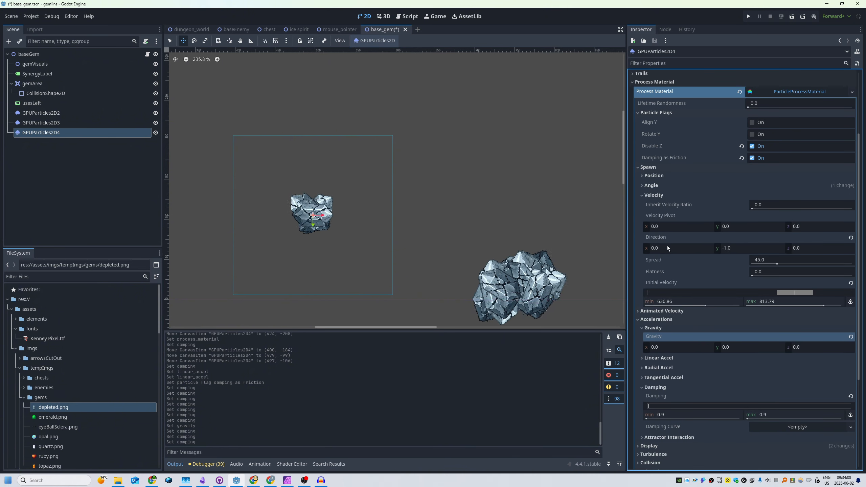
left_click_drag(778, 294, 814, 293)
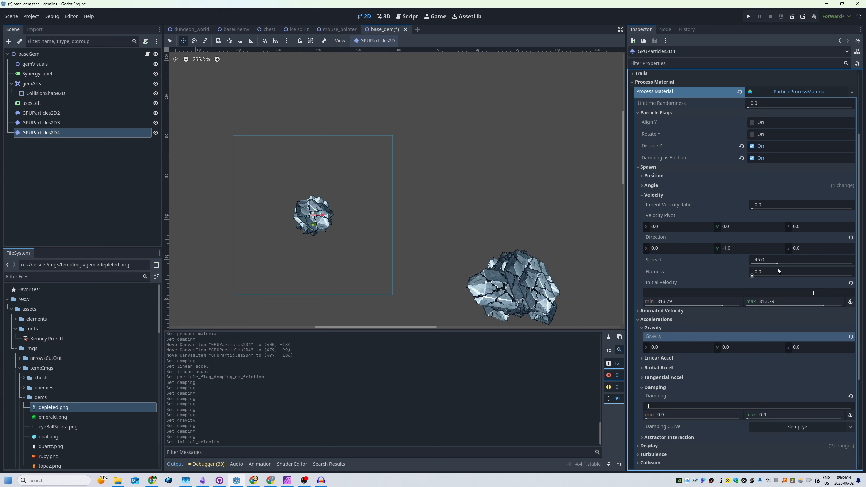
Try a damping minimum of 0.469 and a maximum of 0.94 on GPUParticles2D4, and set both to 0.3
scroll(691, 300, "down", 3)
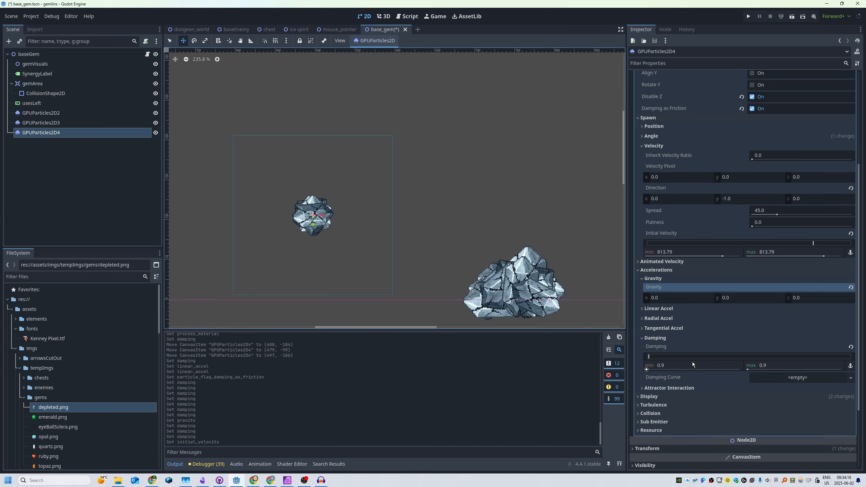
left_click_drag(676, 364, 661, 364)
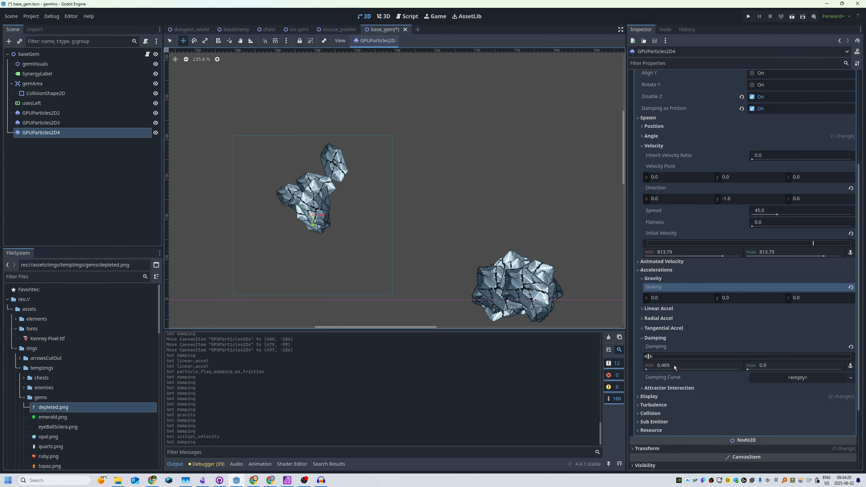
left_click(761, 366)
type("0.94")
key("shift+Tab")
type("0.3")
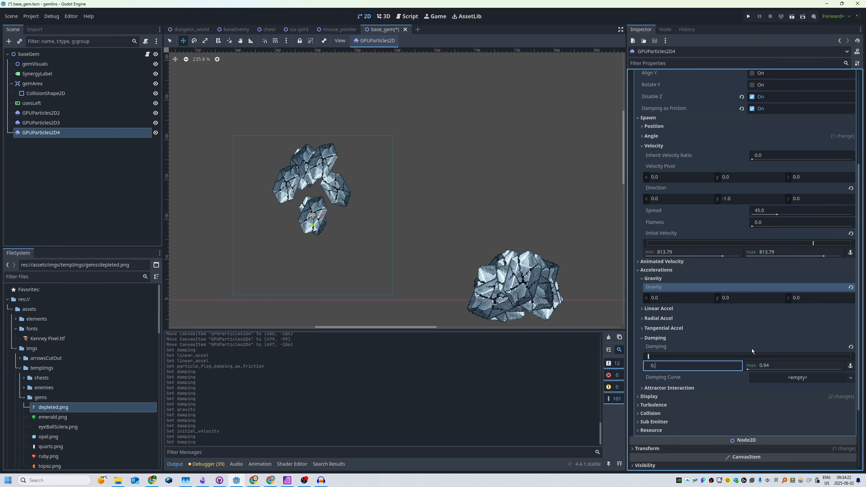
key("Tab")
type("0.3")
key("Return")
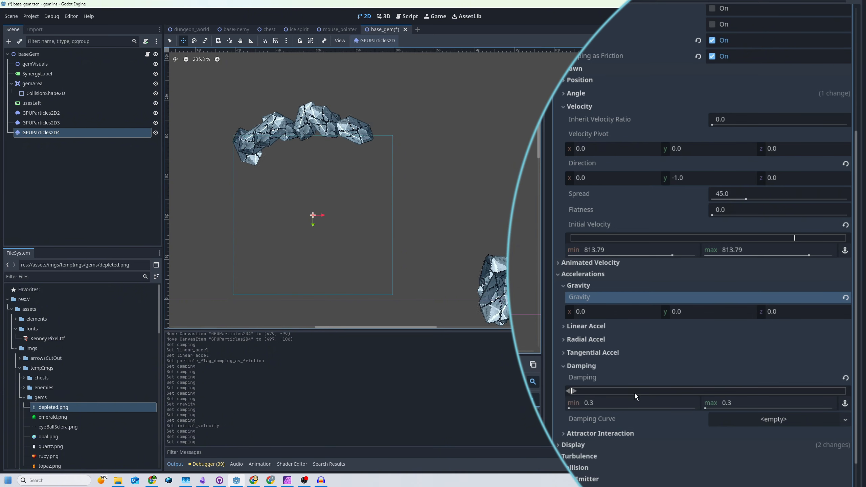
Set GPUParticles2D4's damping minimum to 0.5 and re-enter its damping maximum
left_click(629, 402)
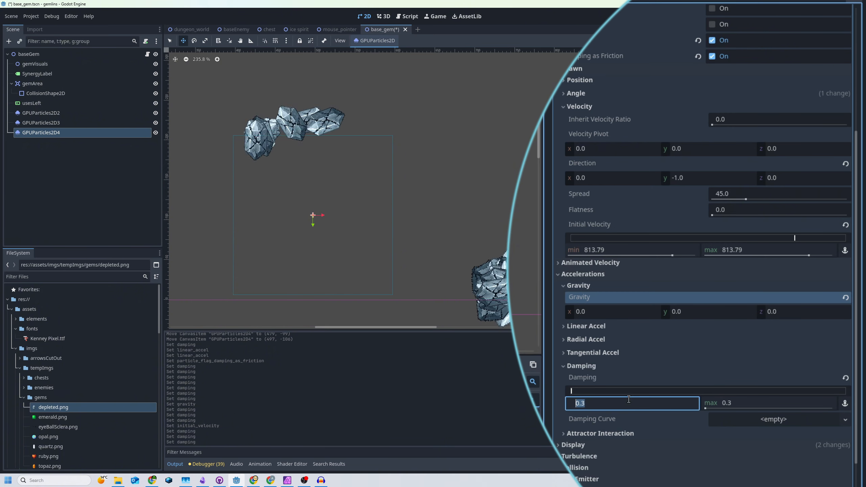
type("0.5")
key("Tab")
type("0.")
key("Return")
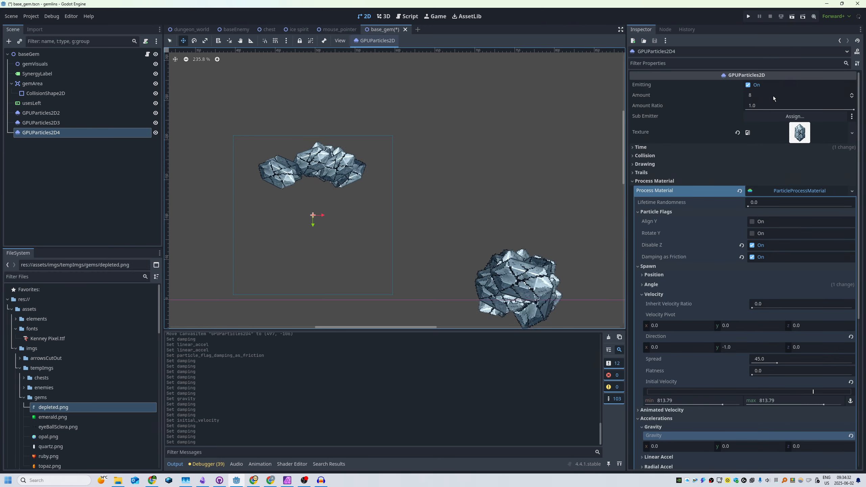
Set GPUParticles2D4's particle amount to 64 and its draw order to Index
left_click(773, 96)
type("64")
key("Return")
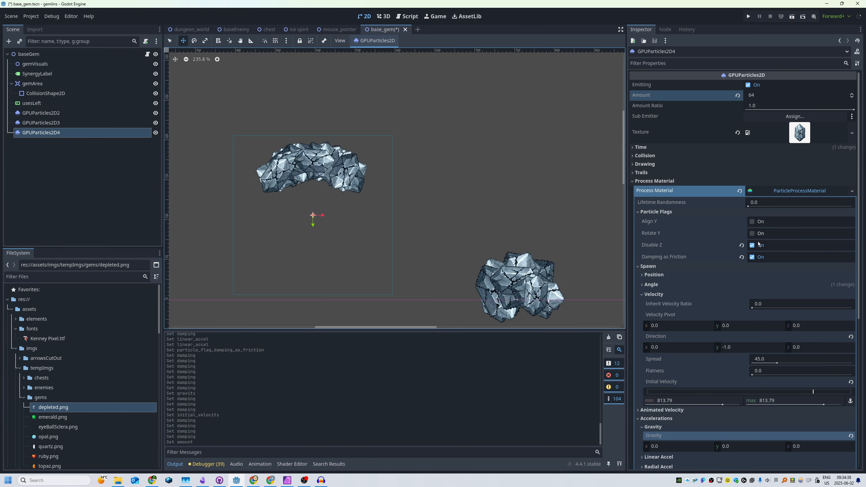
left_click(720, 166)
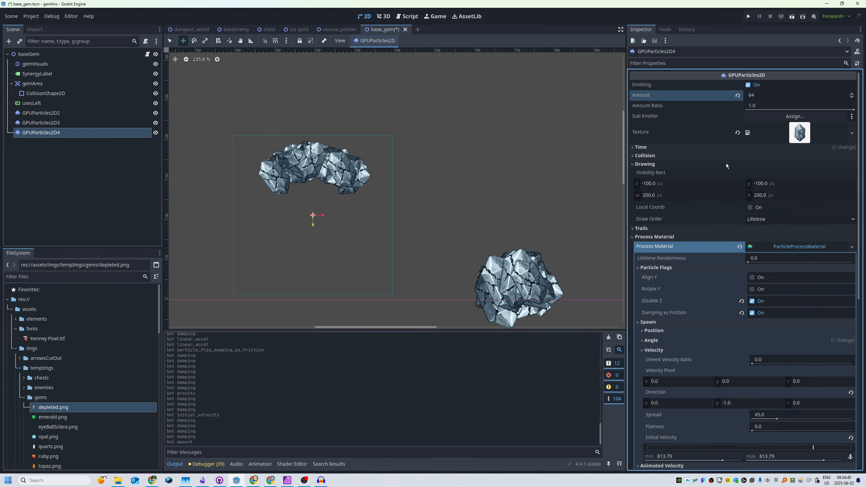
left_click(765, 218)
left_click(766, 231)
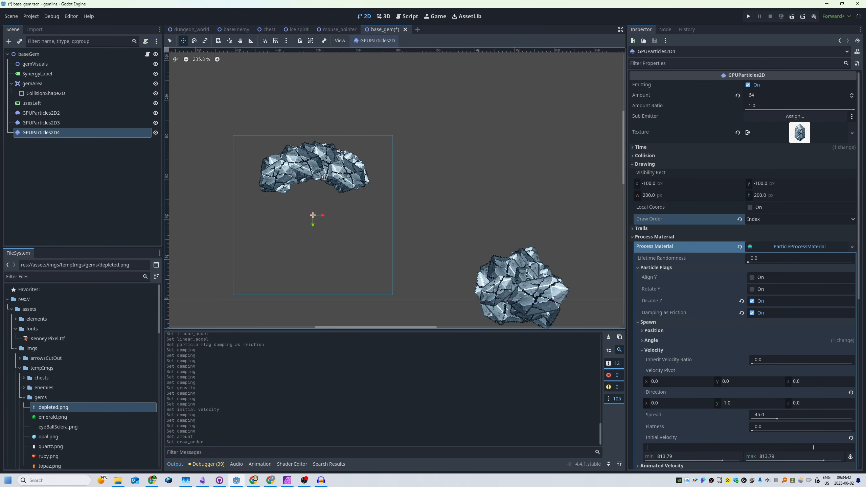
Widen the spawn velocity spread of GPUParticles2D4 to 180
middle_click_drag(376, 226, 368, 208)
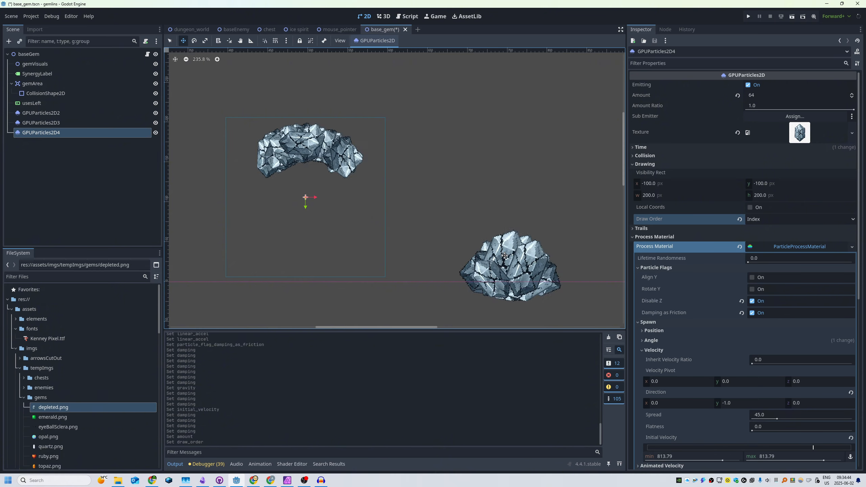
scroll(705, 300, "down", 2)
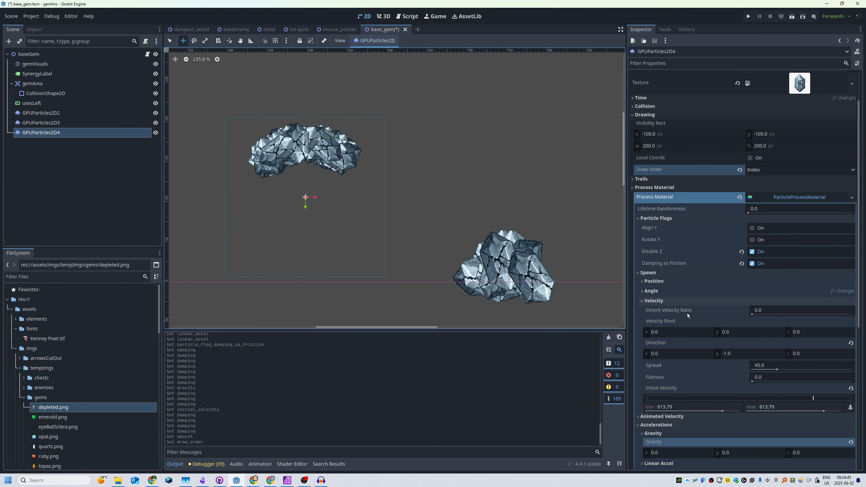
left_click(774, 370)
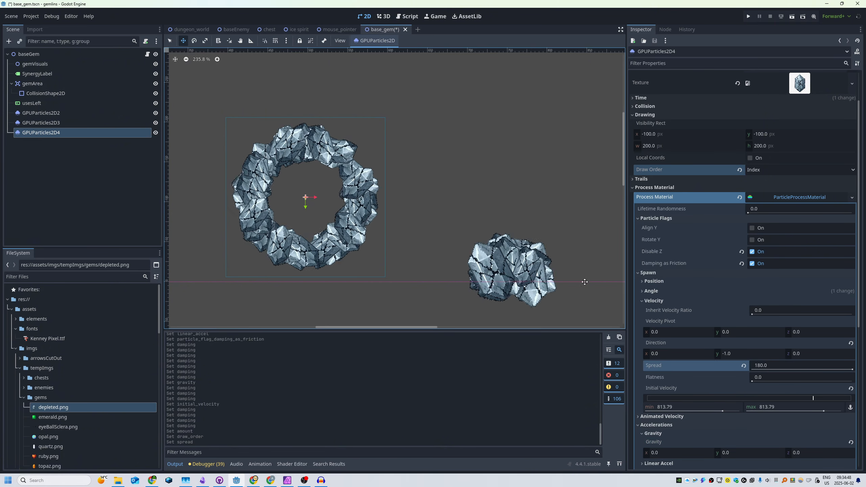
Try explosiveness values of 0.57 and 1.0 on GPUParticles2D4, and set it to 0.88
scroll(753, 178, "up", 2)
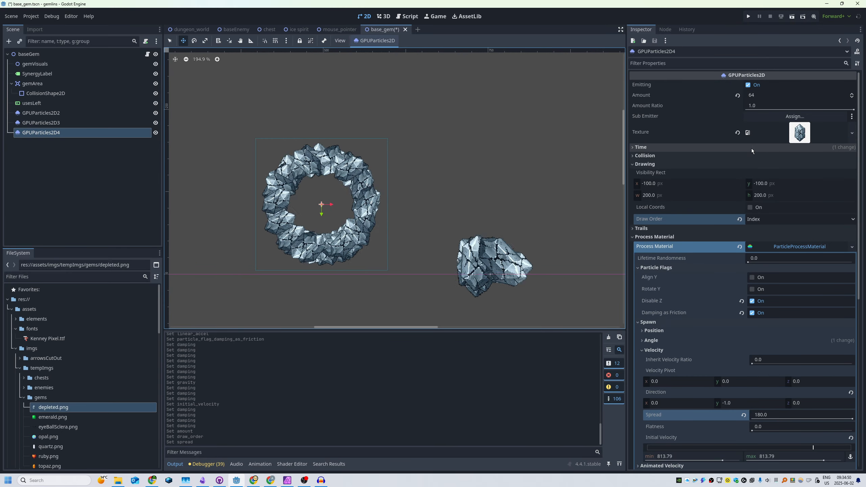
left_click(710, 151)
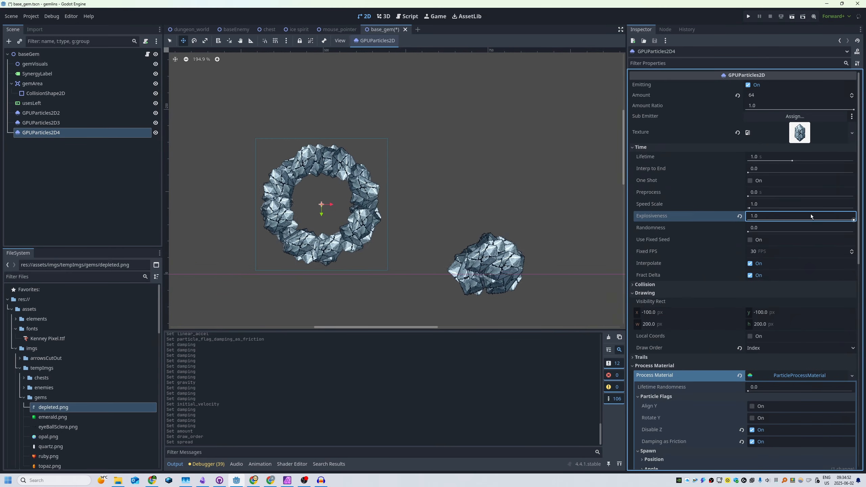
left_click_drag(810, 214, 818, 214)
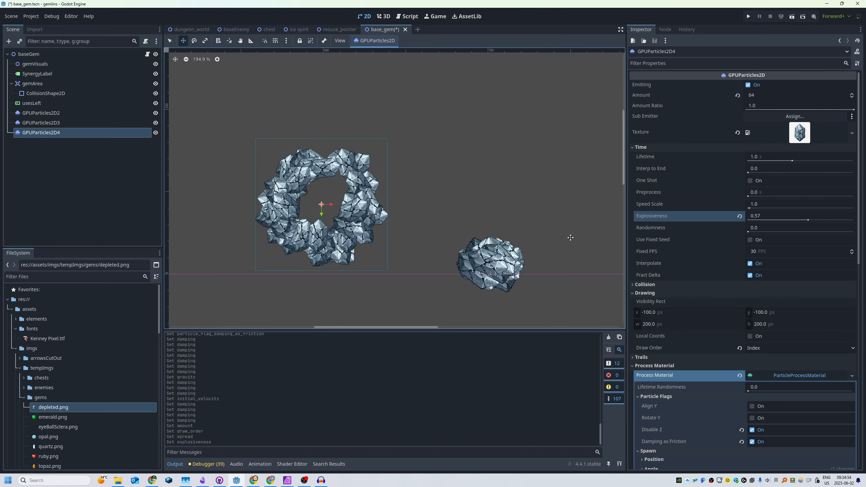
left_click_drag(805, 217, 850, 217)
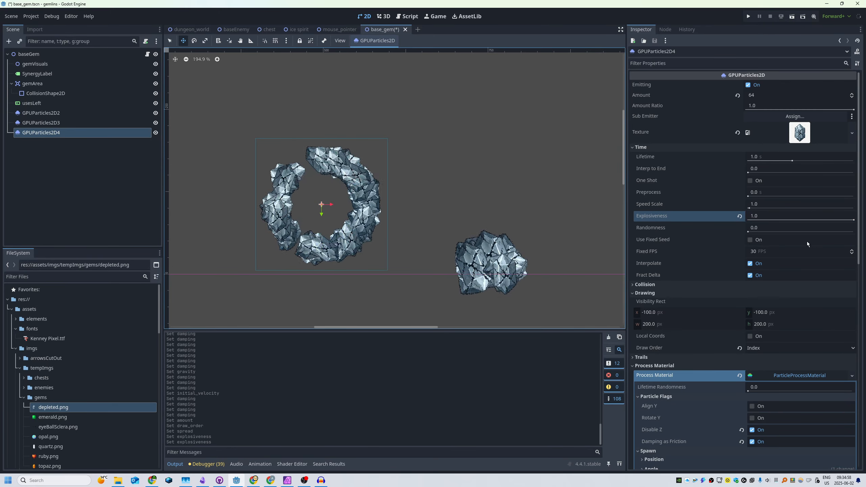
left_click_drag(848, 222, 842, 224)
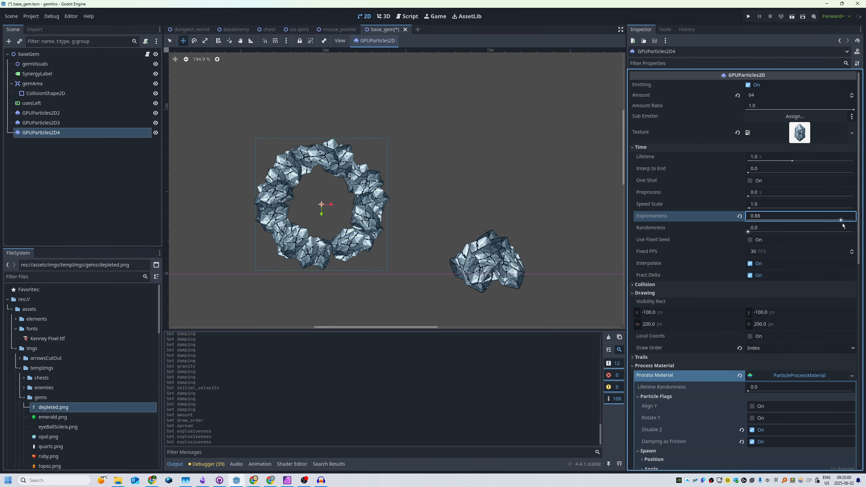
Try minimum initial velocities up to 729.68 on GPUParticles2D4, and set the minimum to 0 with the maximum at 813.79
scroll(761, 298, "down", 5)
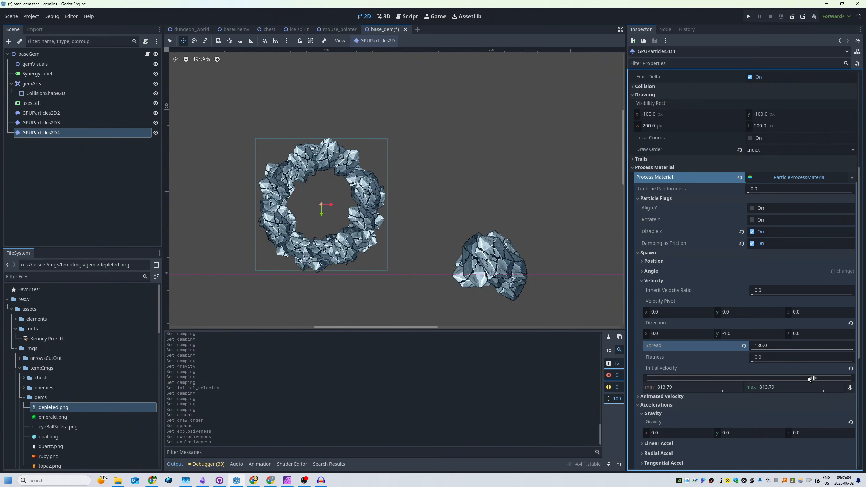
left_click_drag(810, 378, 727, 379)
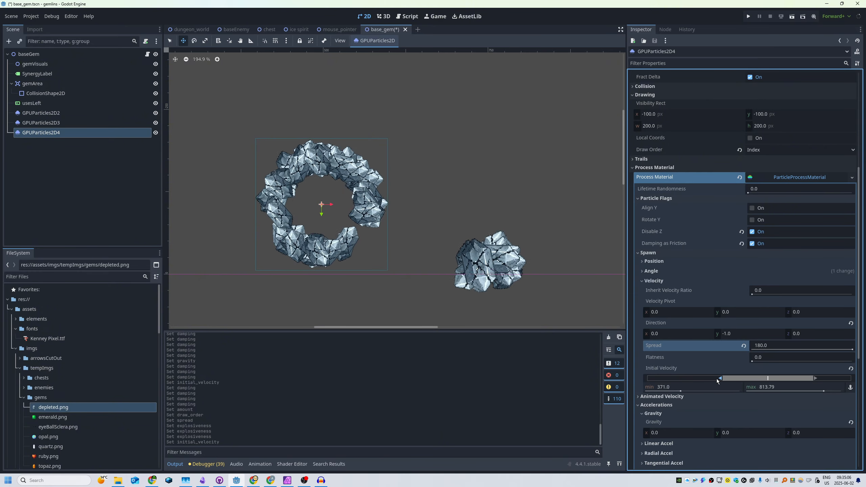
left_click_drag(645, 376, 640, 375)
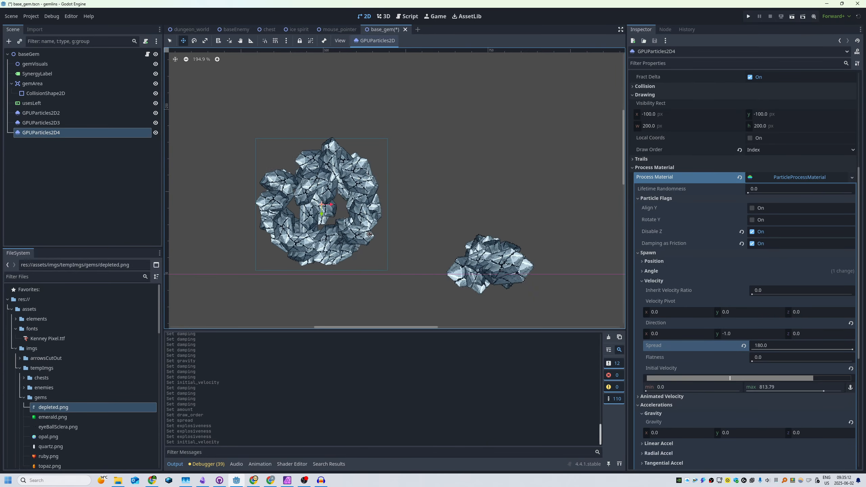
left_click_drag(646, 378, 781, 380)
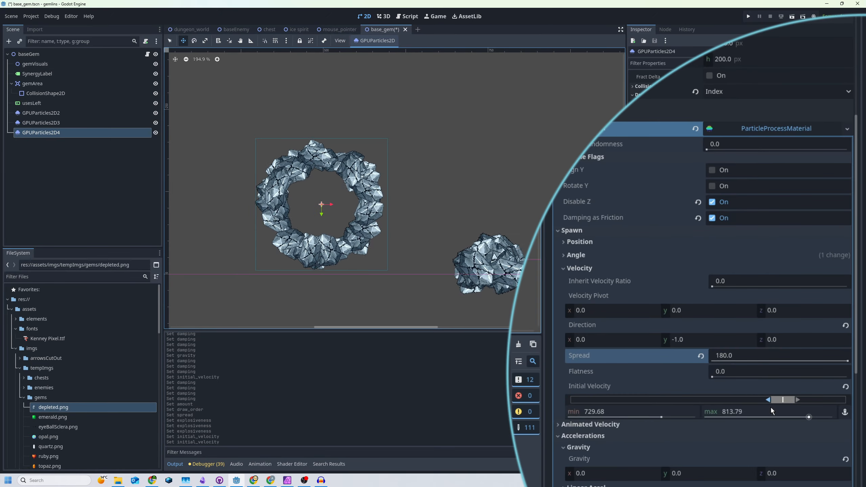
left_click_drag(768, 399, 569, 399)
scroll(321, 210, "up", 3)
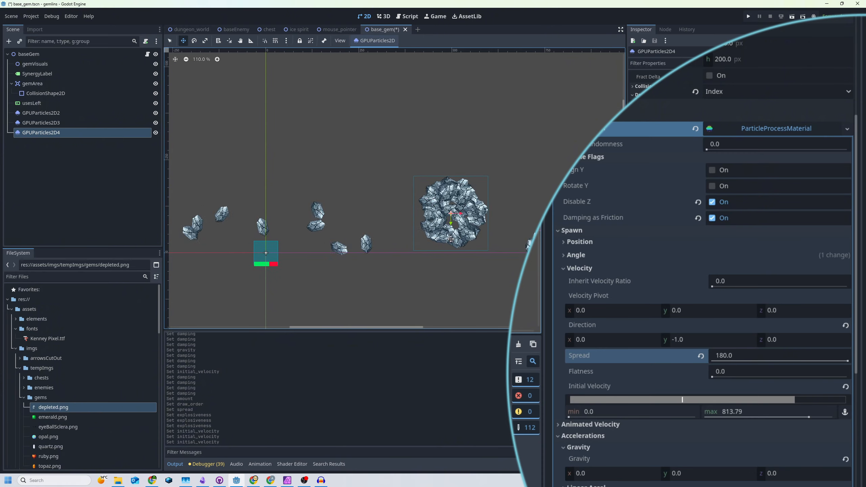
scroll(436, 225, "up", 4)
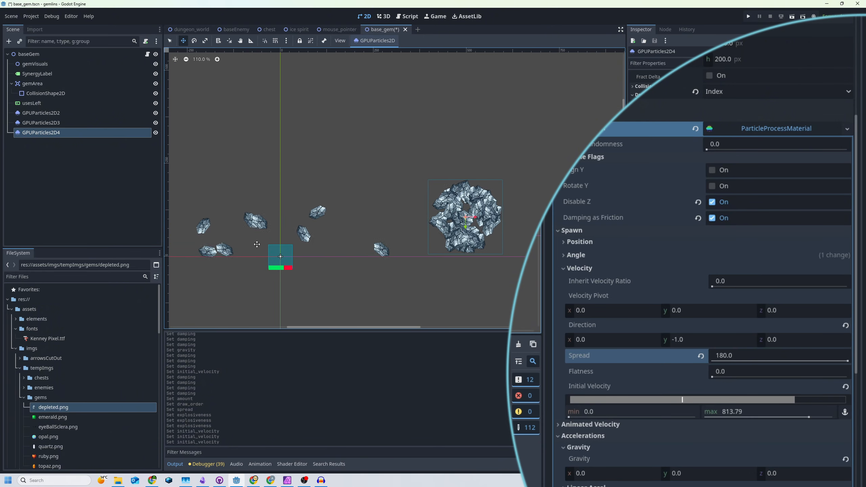
Narrow the spawn velocity spread of GPUParticles2D4 to 71.515
scroll(309, 265, "up", 2)
middle_click_drag(445, 233, 274, 258)
scroll(421, 262, "up", 2)
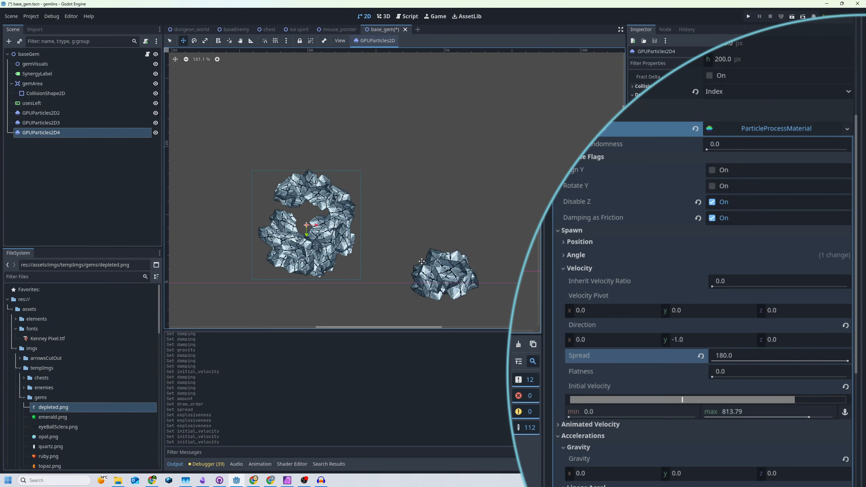
scroll(397, 290, "up", 2)
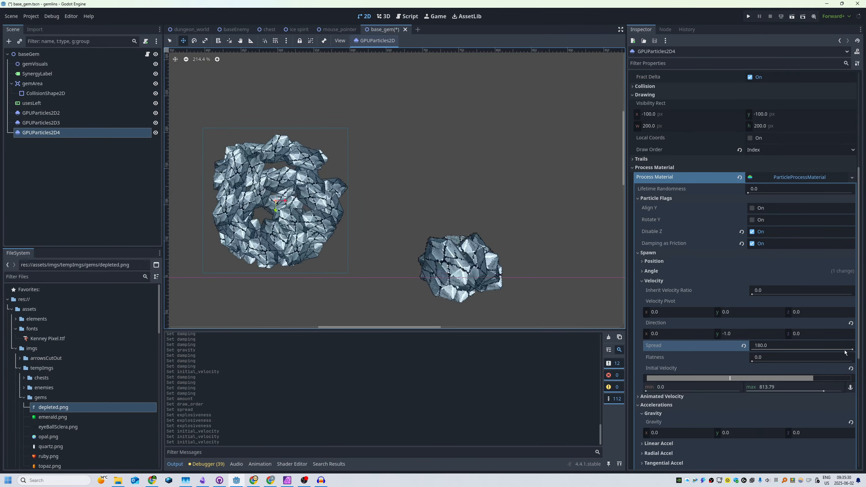
left_click_drag(846, 352, 791, 351)
Move GPUParticles2D4 to (502, -2) and check its burst in the scene both deselected and selected
left_click_drag(363, 240, 366, 313)
key("q")
scroll(583, 235, "down", 5)
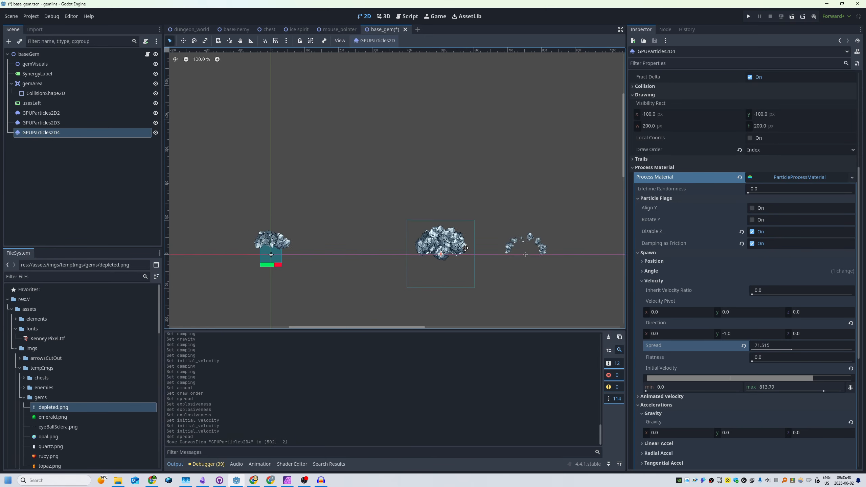
scroll(356, 224, "up", 1)
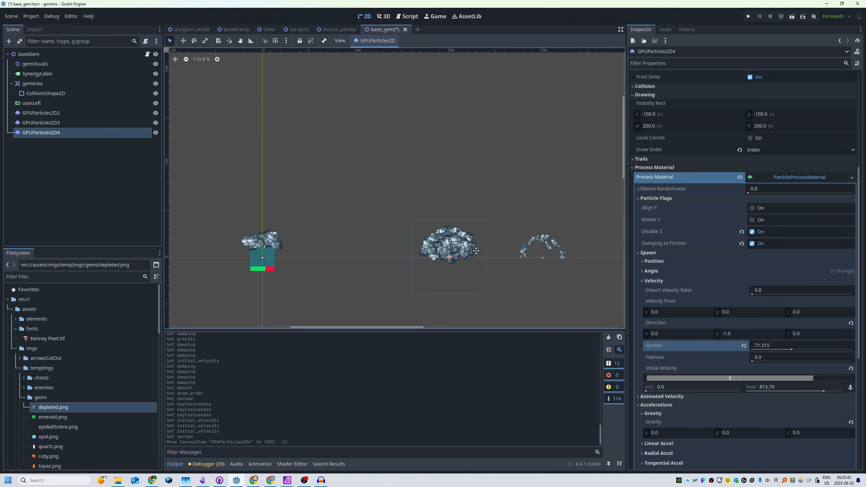
left_click(580, 220)
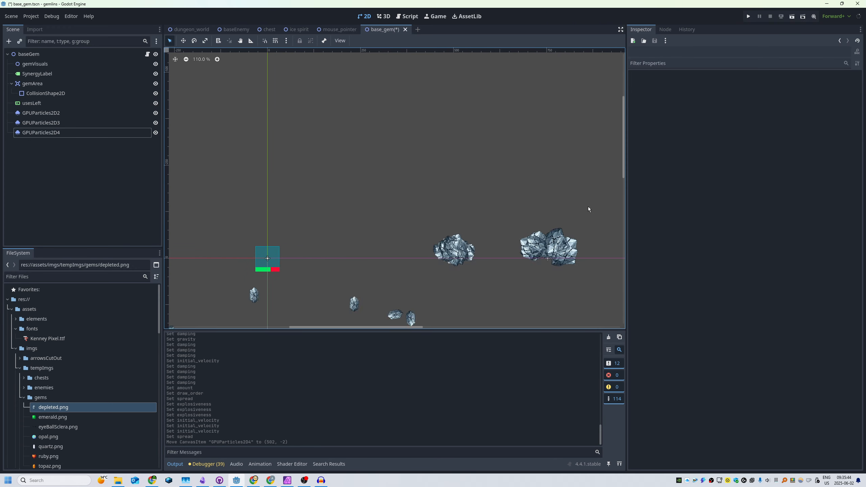
left_click(435, 267)
scroll(446, 262, "up", 4)
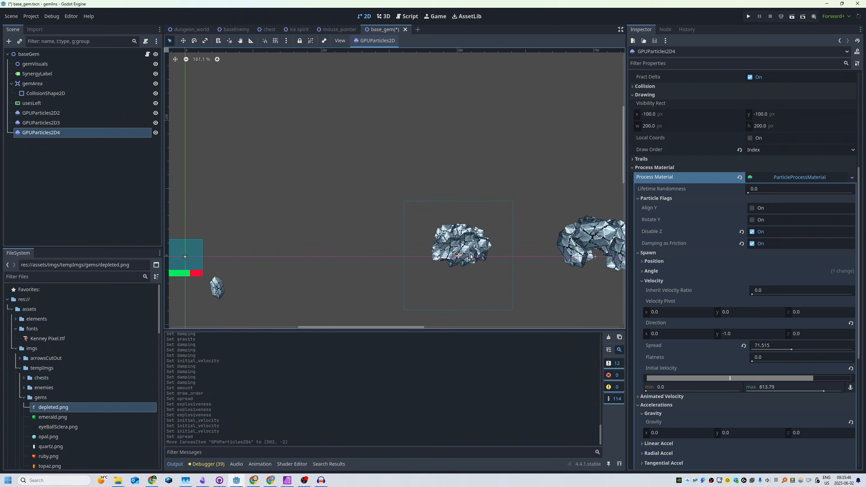
Move GPUParticles2D4 onto the base gem at (-3, -2)
scroll(470, 256, "down", 4)
key("w")
left_click_drag(300, 271, 313, 270)
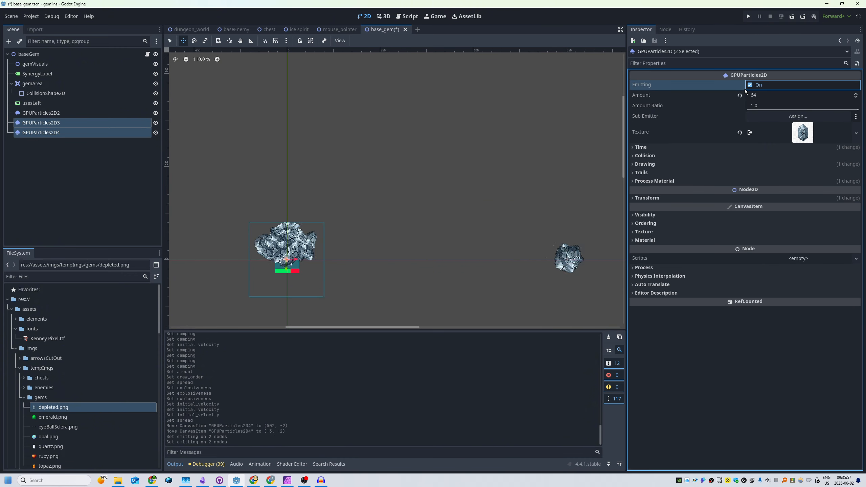
Move GPUParticles2D4 away from the base gem to (379, -2) and save the base_gem scene
left_click(54, 133)
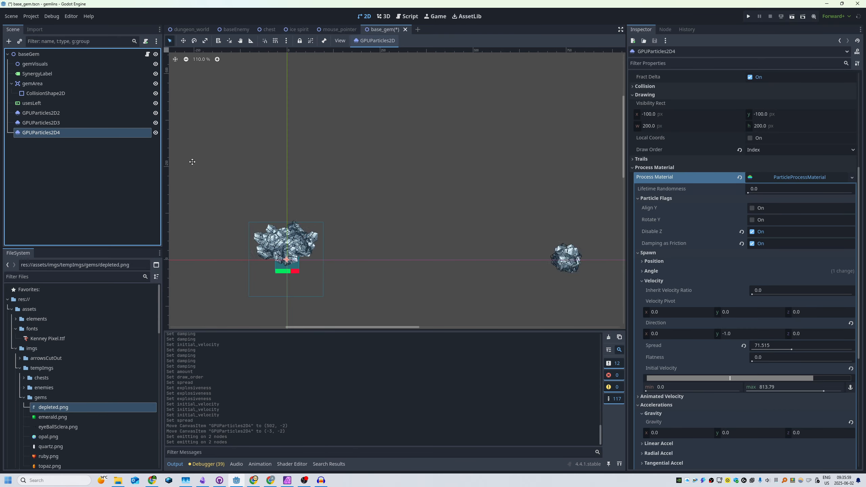
left_click_drag(296, 260, 436, 259)
left_click(169, 41)
key("ctrl+s")
View the particle bursts in the dungeon_world scene, and return to the base_gem scene
left_click(190, 30)
scroll(467, 279, "down", 8)
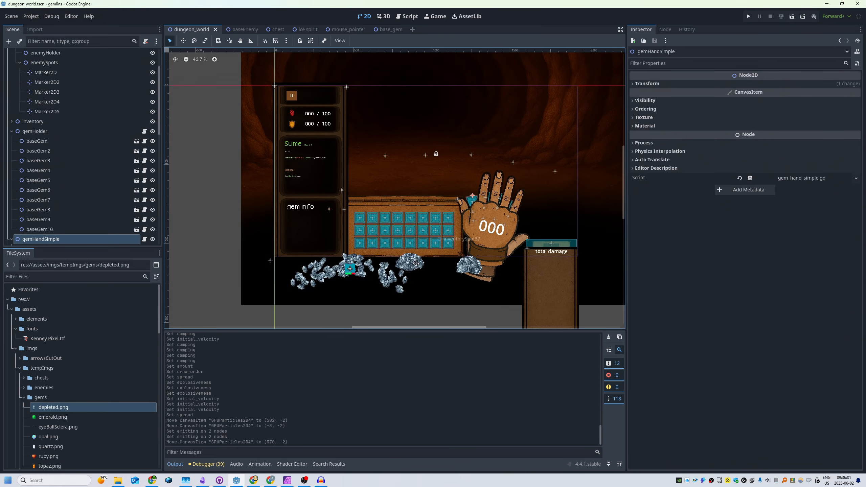
middle_click_drag(435, 66, 412, 83)
left_click(383, 30)
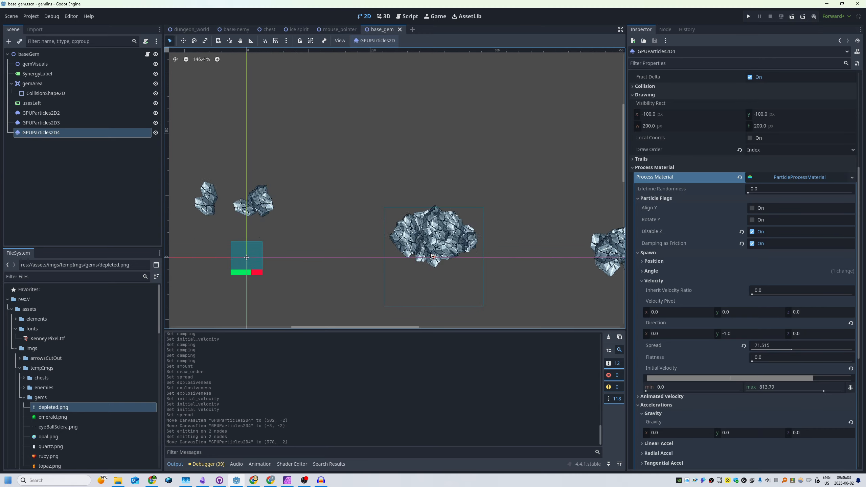
scroll(379, 281, "down", 3)
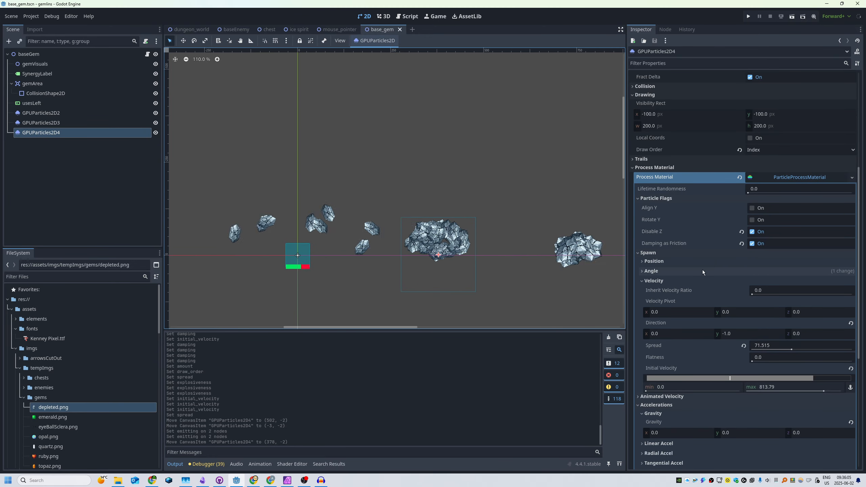
Examine the velocity and damping settings of GPUParticles2D4 and GPUParticles2D2 while comparing their bursts
scroll(702, 270, "down", 5)
scroll(739, 231, "up", 7)
scroll(725, 220, "down", 5)
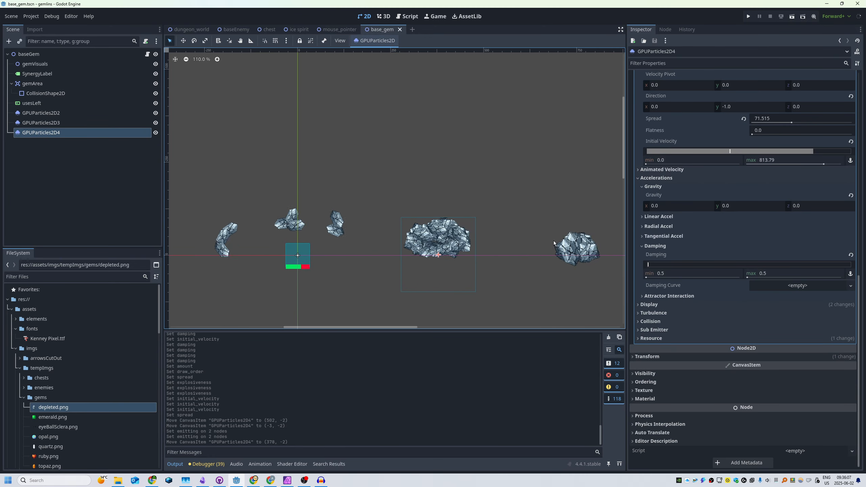
scroll(298, 256, "up", 3)
middle_click_drag(298, 256, 177, 265)
scroll(484, 264, "down", 1)
mouse_move(475, 267)
middle_mouse_down()
mouse_move(537, 263)
mouse_move(466, 263)
middle_mouse_up()
left_click_drag(574, 219, 515, 271)
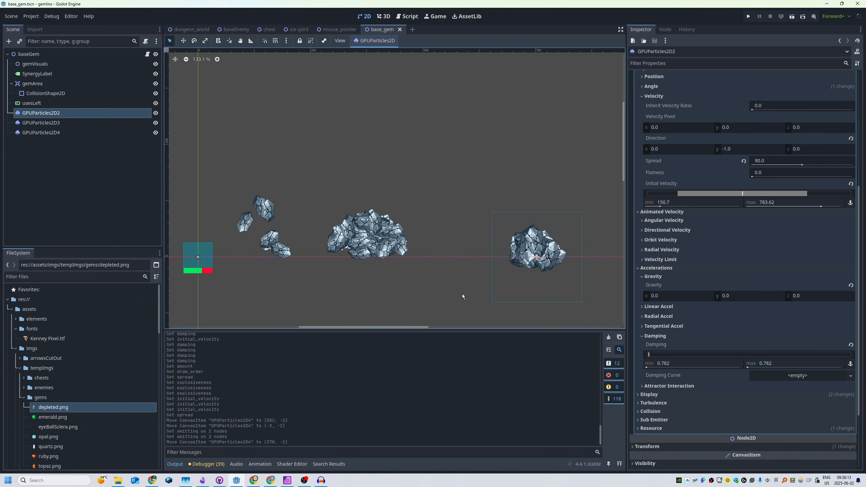
left_click(468, 259)
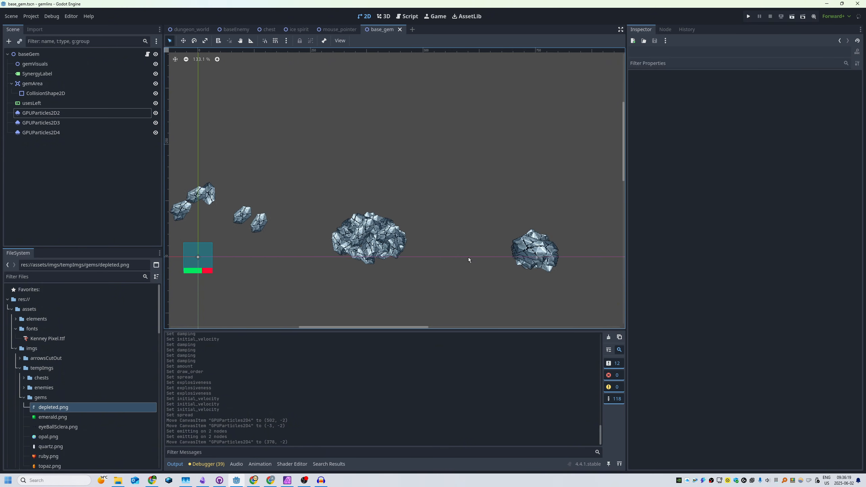
left_click_drag(433, 236, 352, 279)
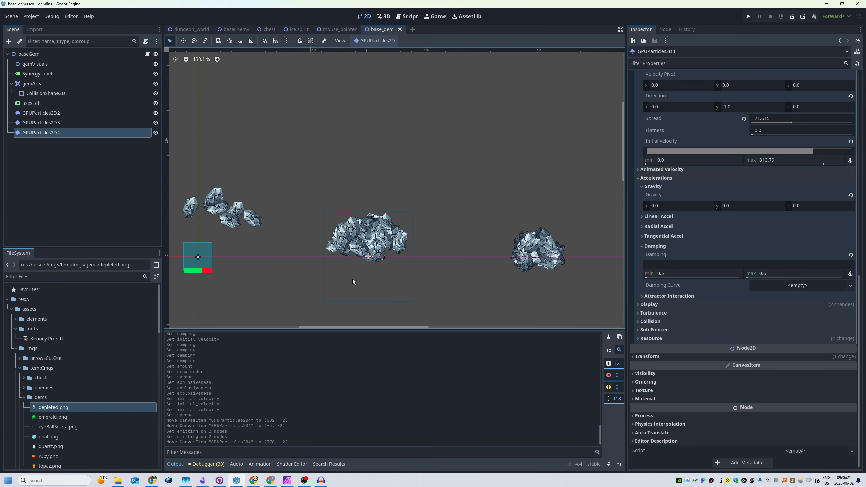
middle_click_drag(268, 286, 327, 291)
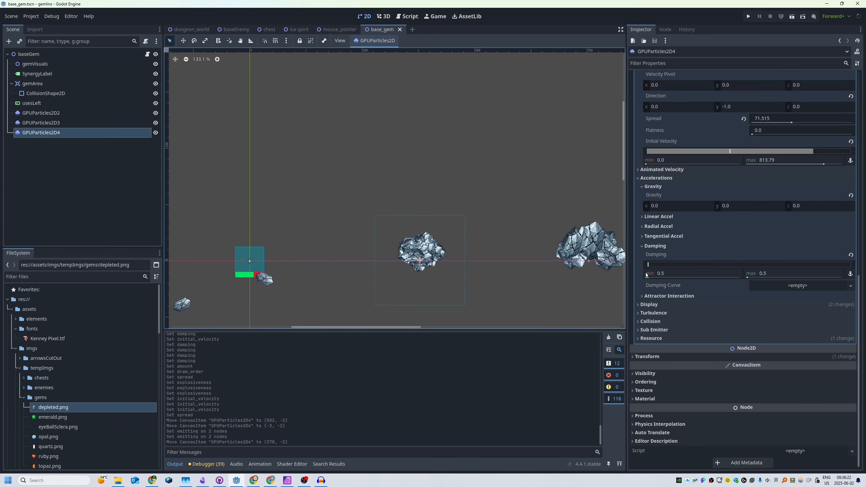
Try the Lifetime draw order and local coordinates on GPUParticles2D4, and restore the draw order to Index
left_click(677, 247)
scroll(684, 221, "up", 10)
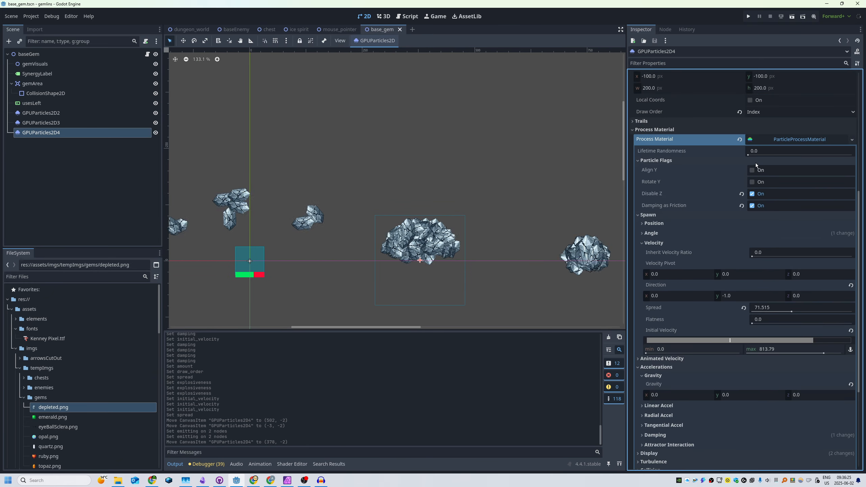
left_click(749, 212)
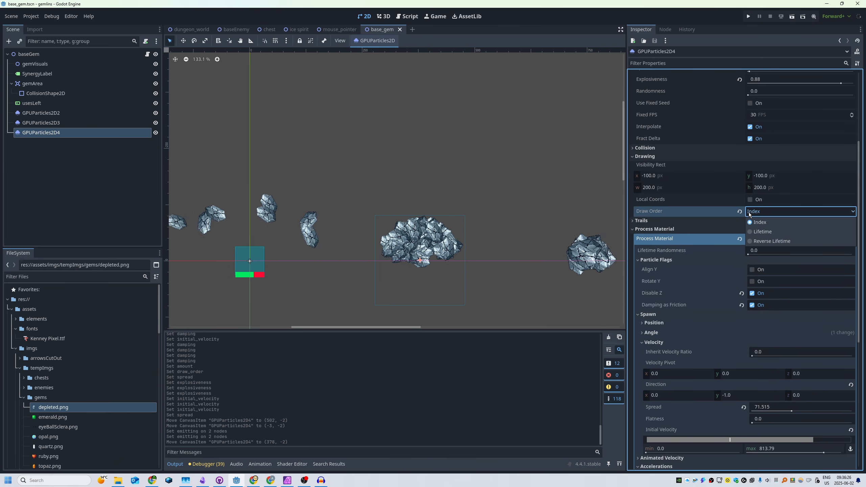
left_click(764, 232)
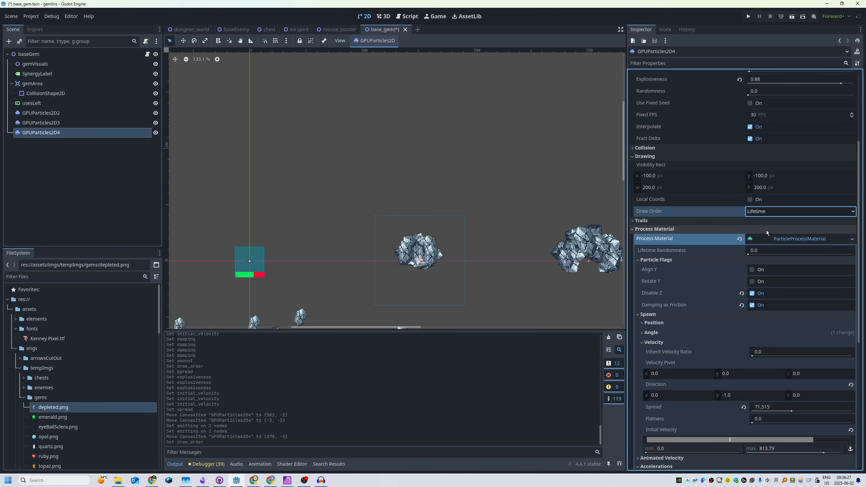
left_click(753, 200)
left_click(755, 212)
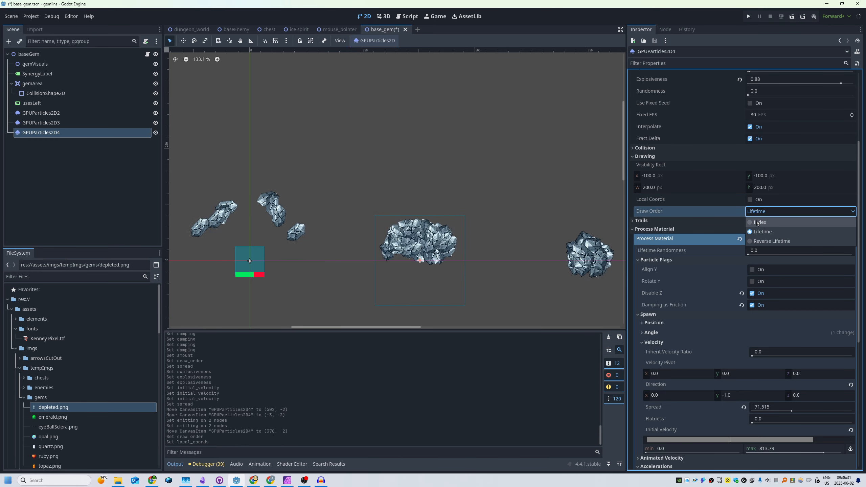
left_click(757, 222)
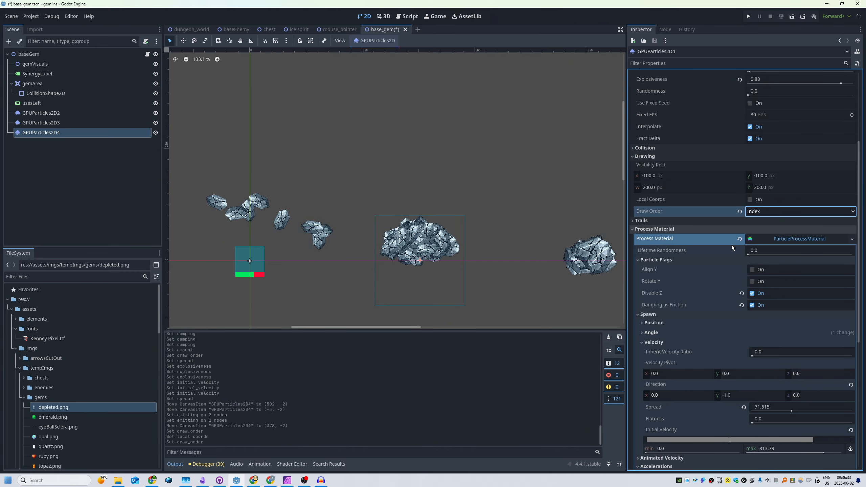
Turn Damping as Friction off and back on for GPUParticles2D4 to compare the bursts
scroll(728, 261, "down", 5)
scroll(728, 262, "up", 1)
left_click(753, 157)
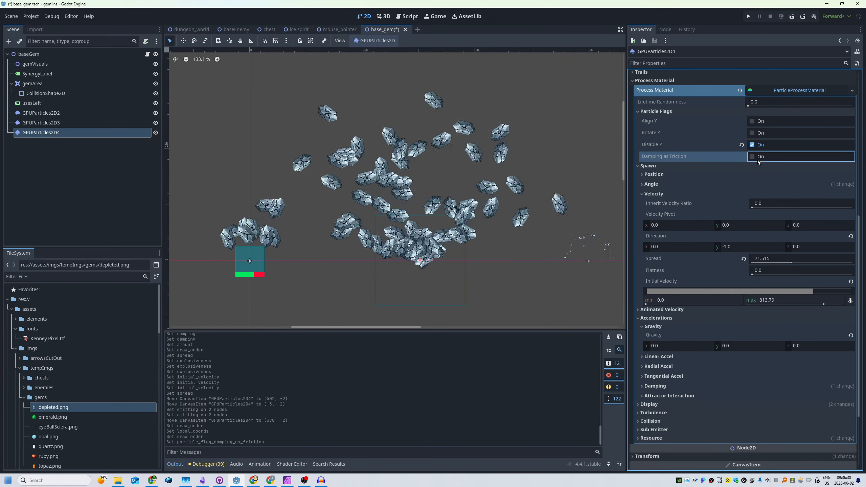
left_click(757, 159)
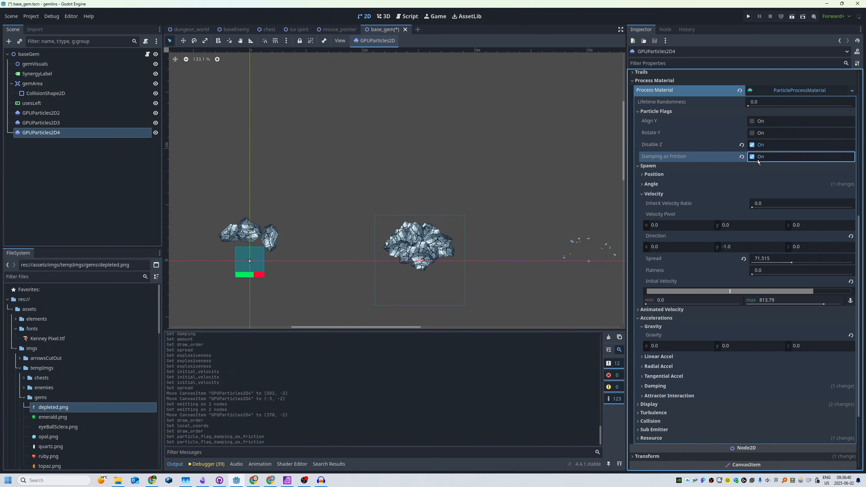